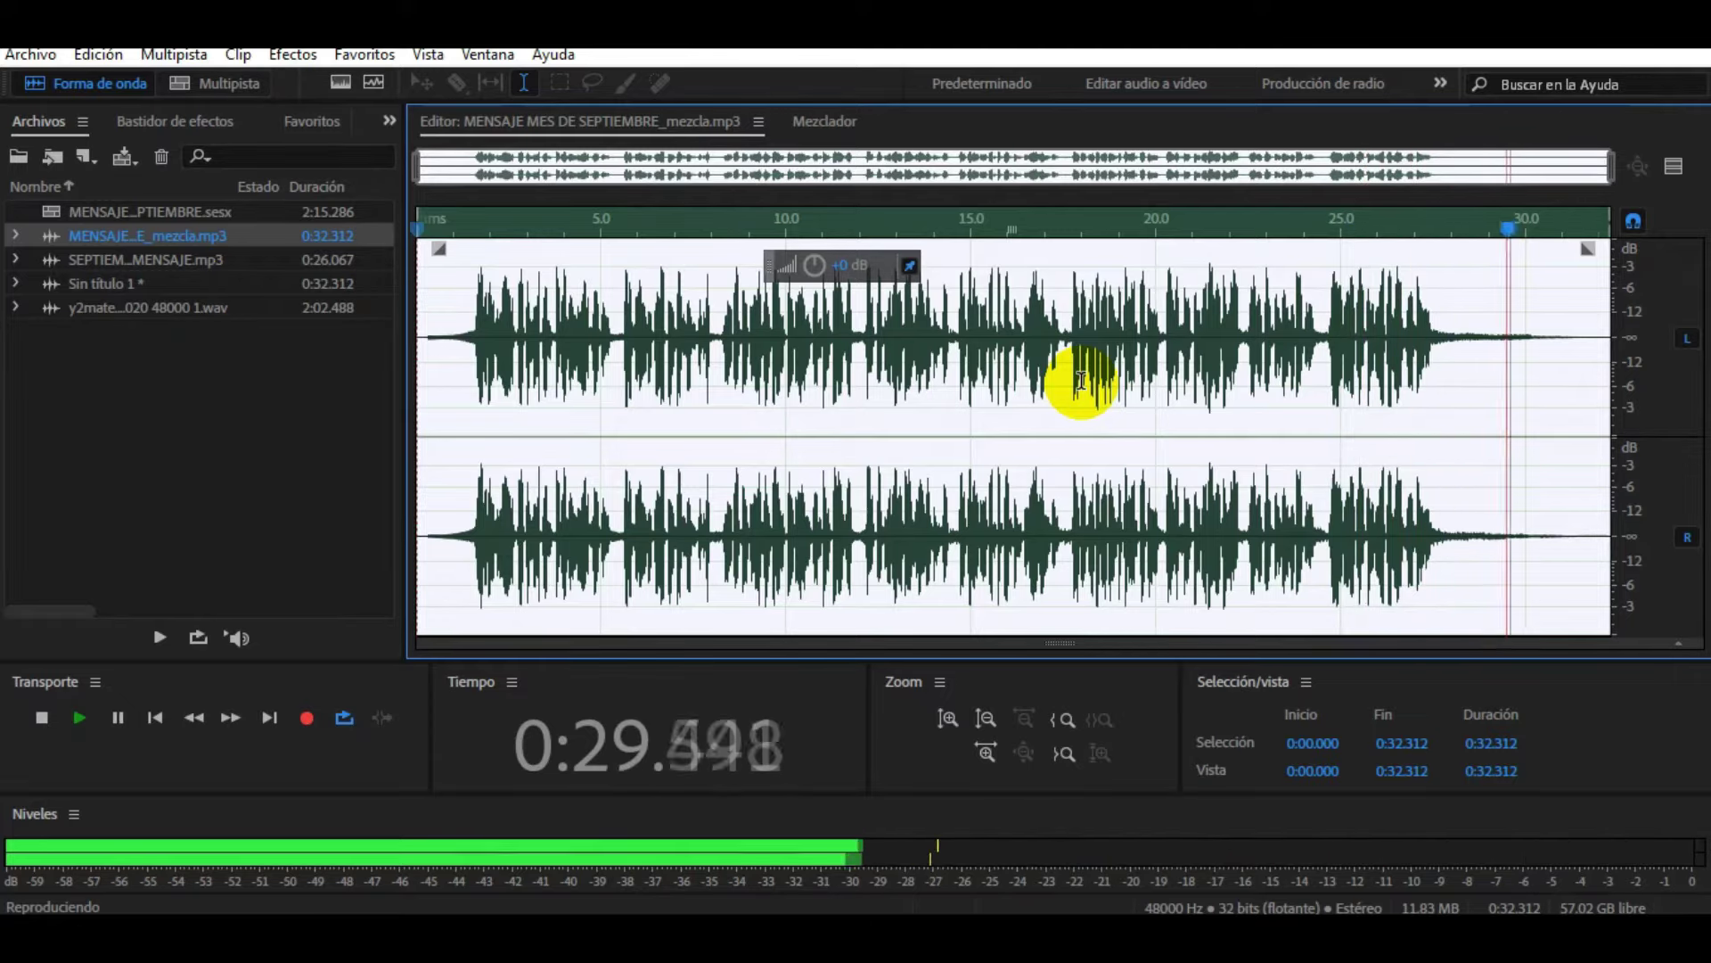
Stop playback and return the playhead to the start of the September message mix.
{"action": "key", "text": "space"}
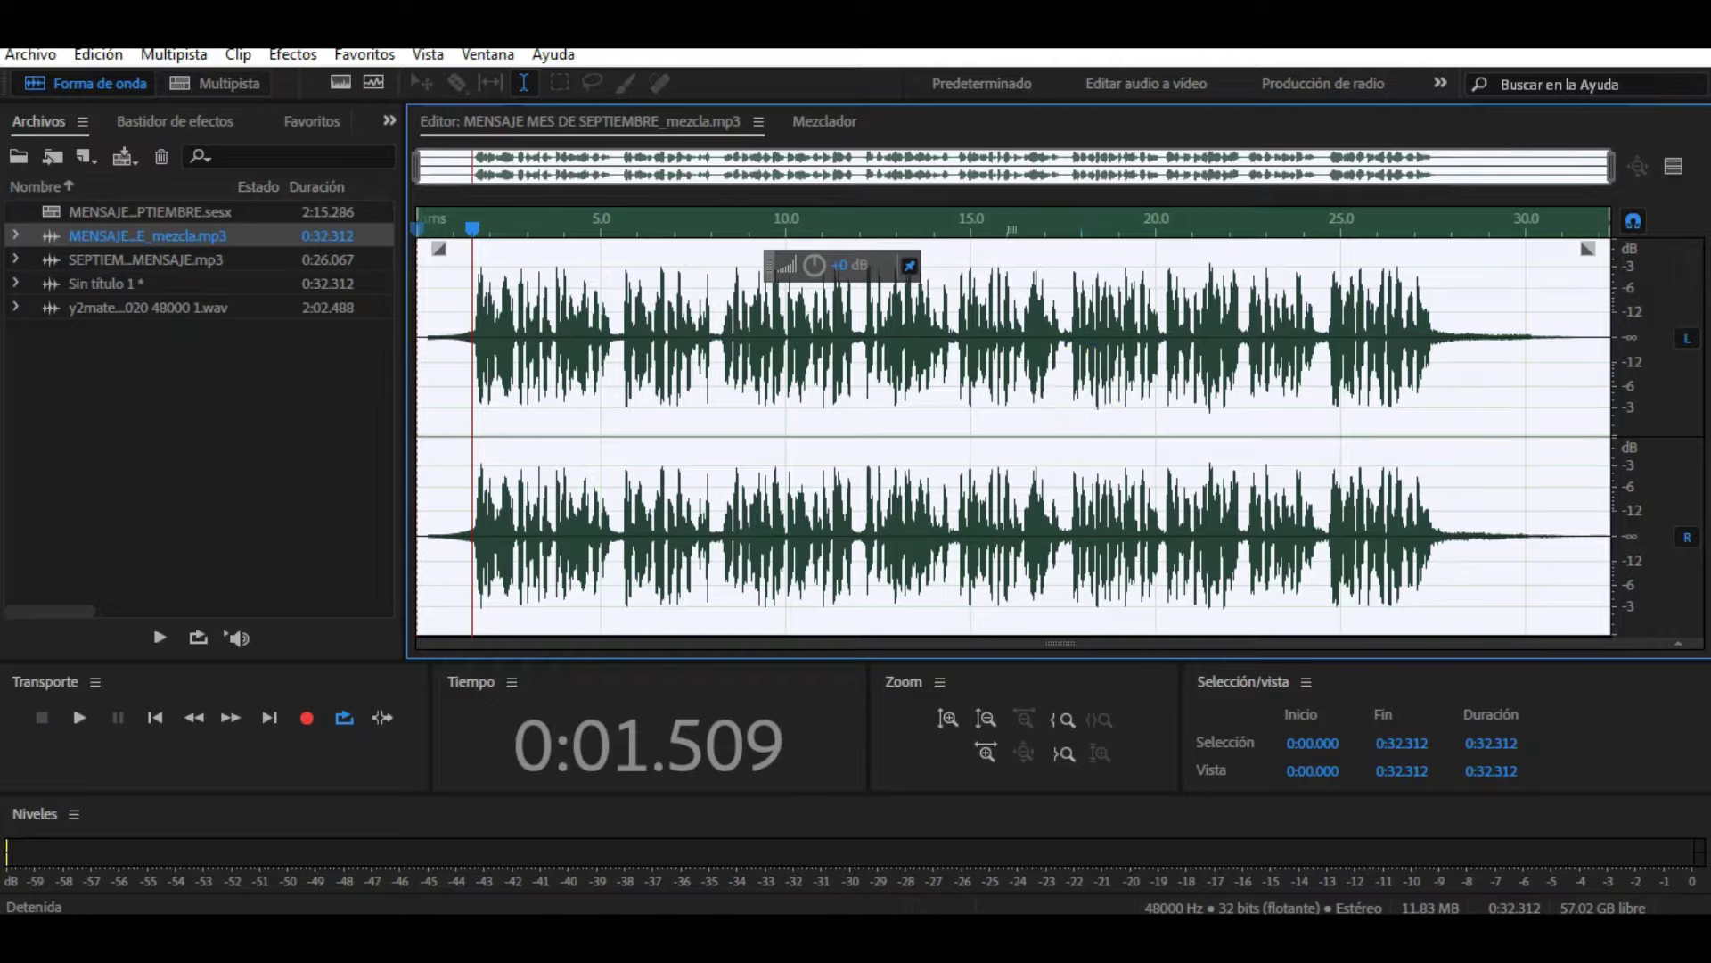
{"action": "key", "text": "alt+Tab"}
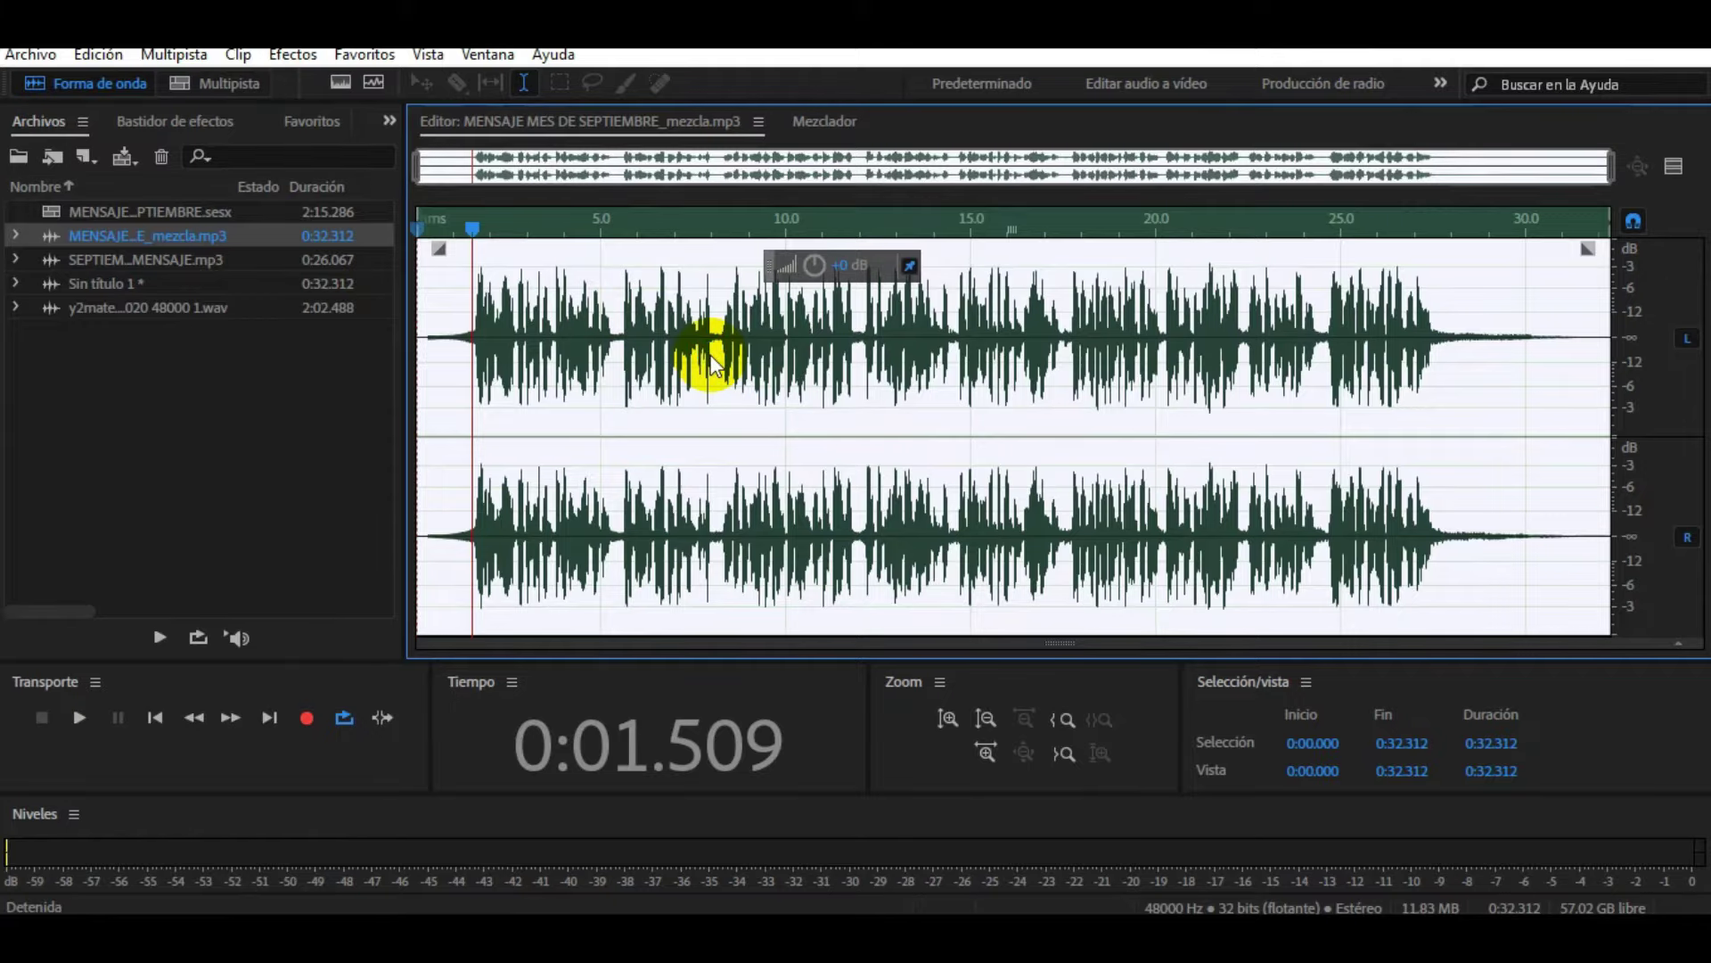
{"action": "key", "text": "Home"}
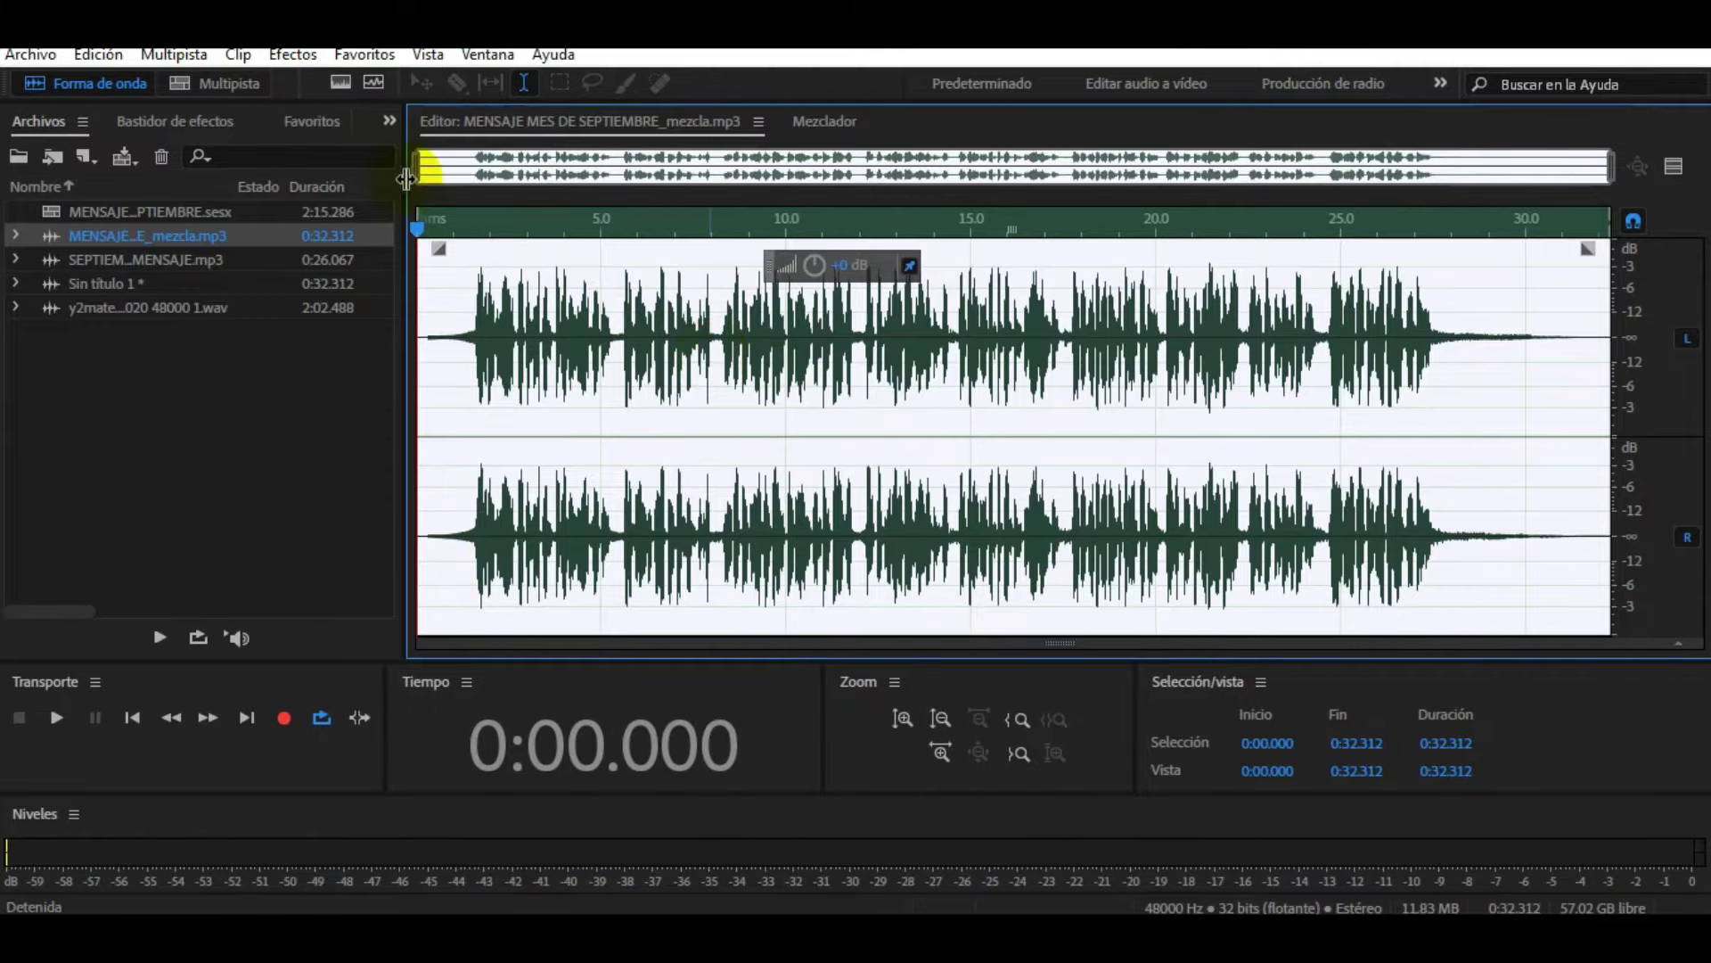
Apply the Parametric Equalizer with the Limitador preset to the whole mix.
{"action": "left_click", "coordinate": [292, 54]}
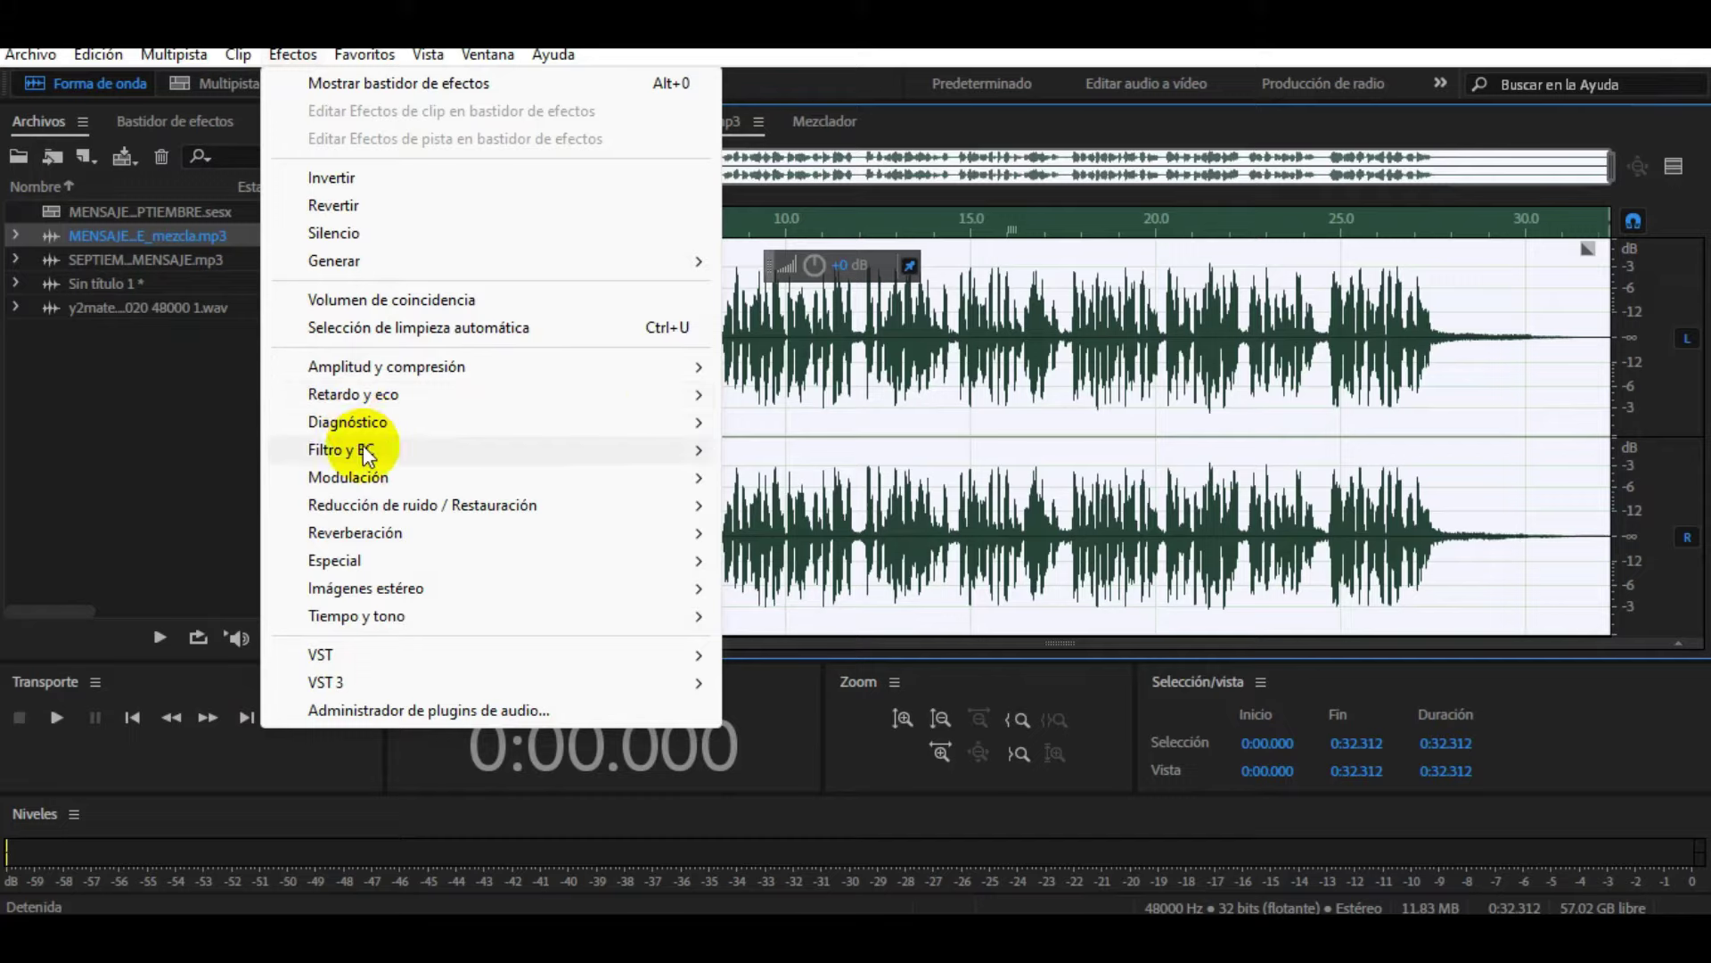
{"action": "mouse_move", "coordinate": [367, 455]}
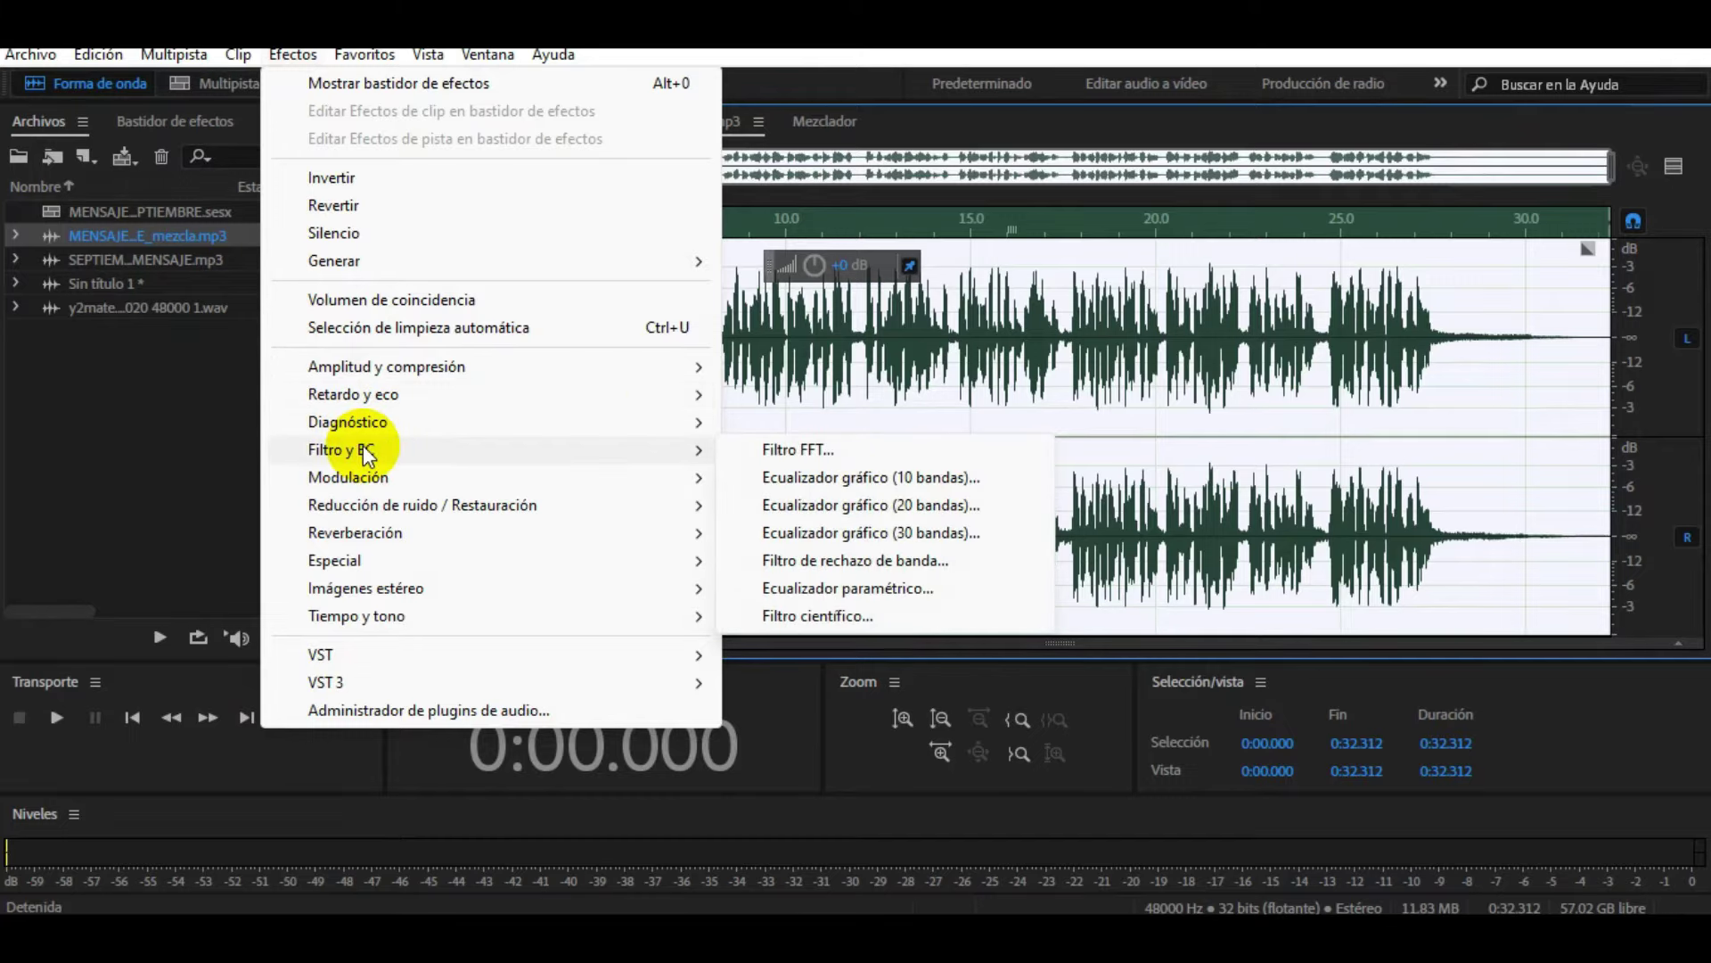
{"action": "left_click", "coordinate": [854, 590]}
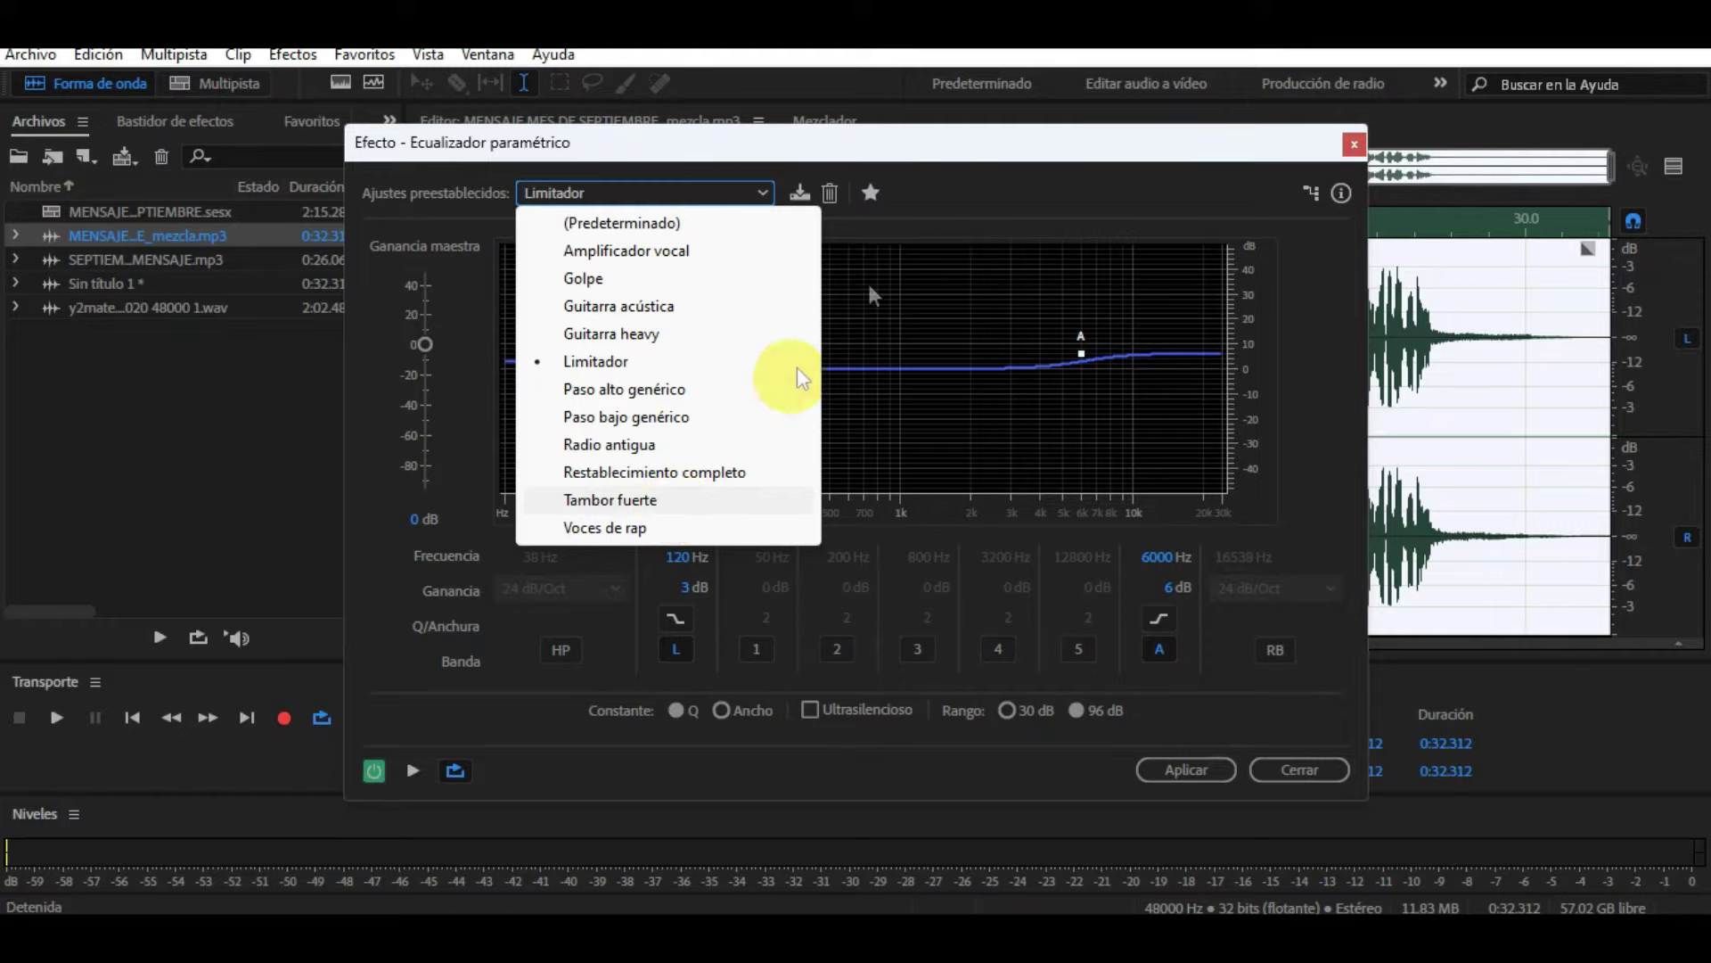
{"action": "left_click", "coordinate": [954, 146]}
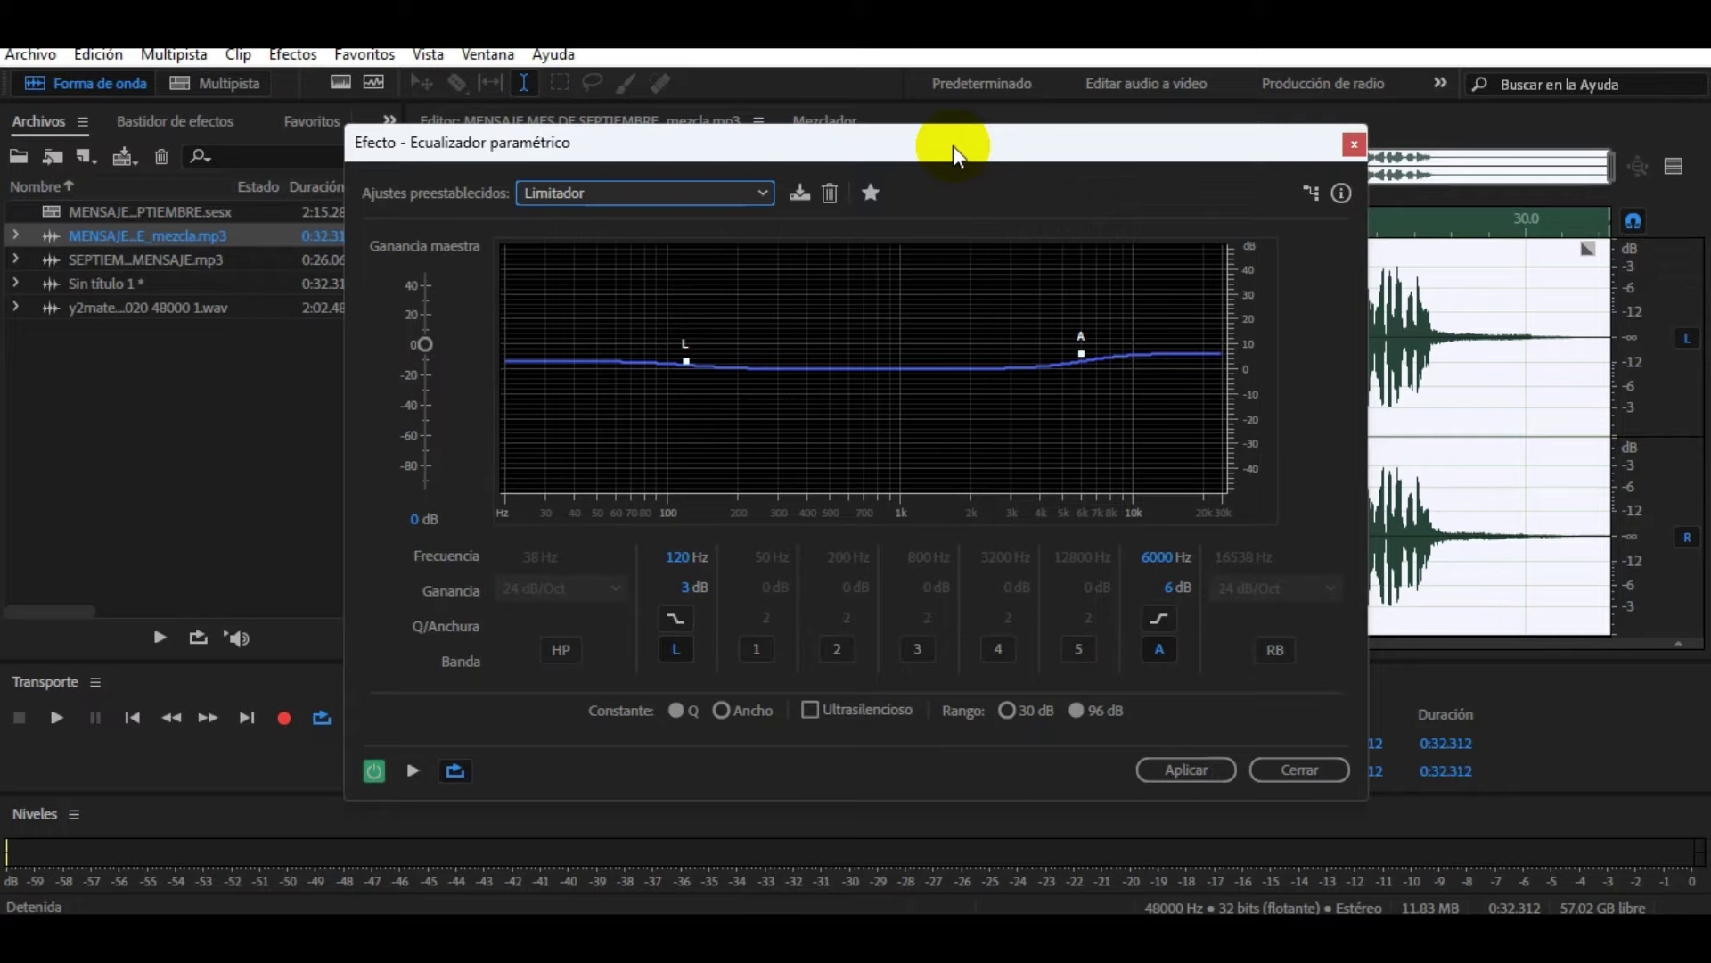
{"action": "left_click", "coordinate": [747, 198]}
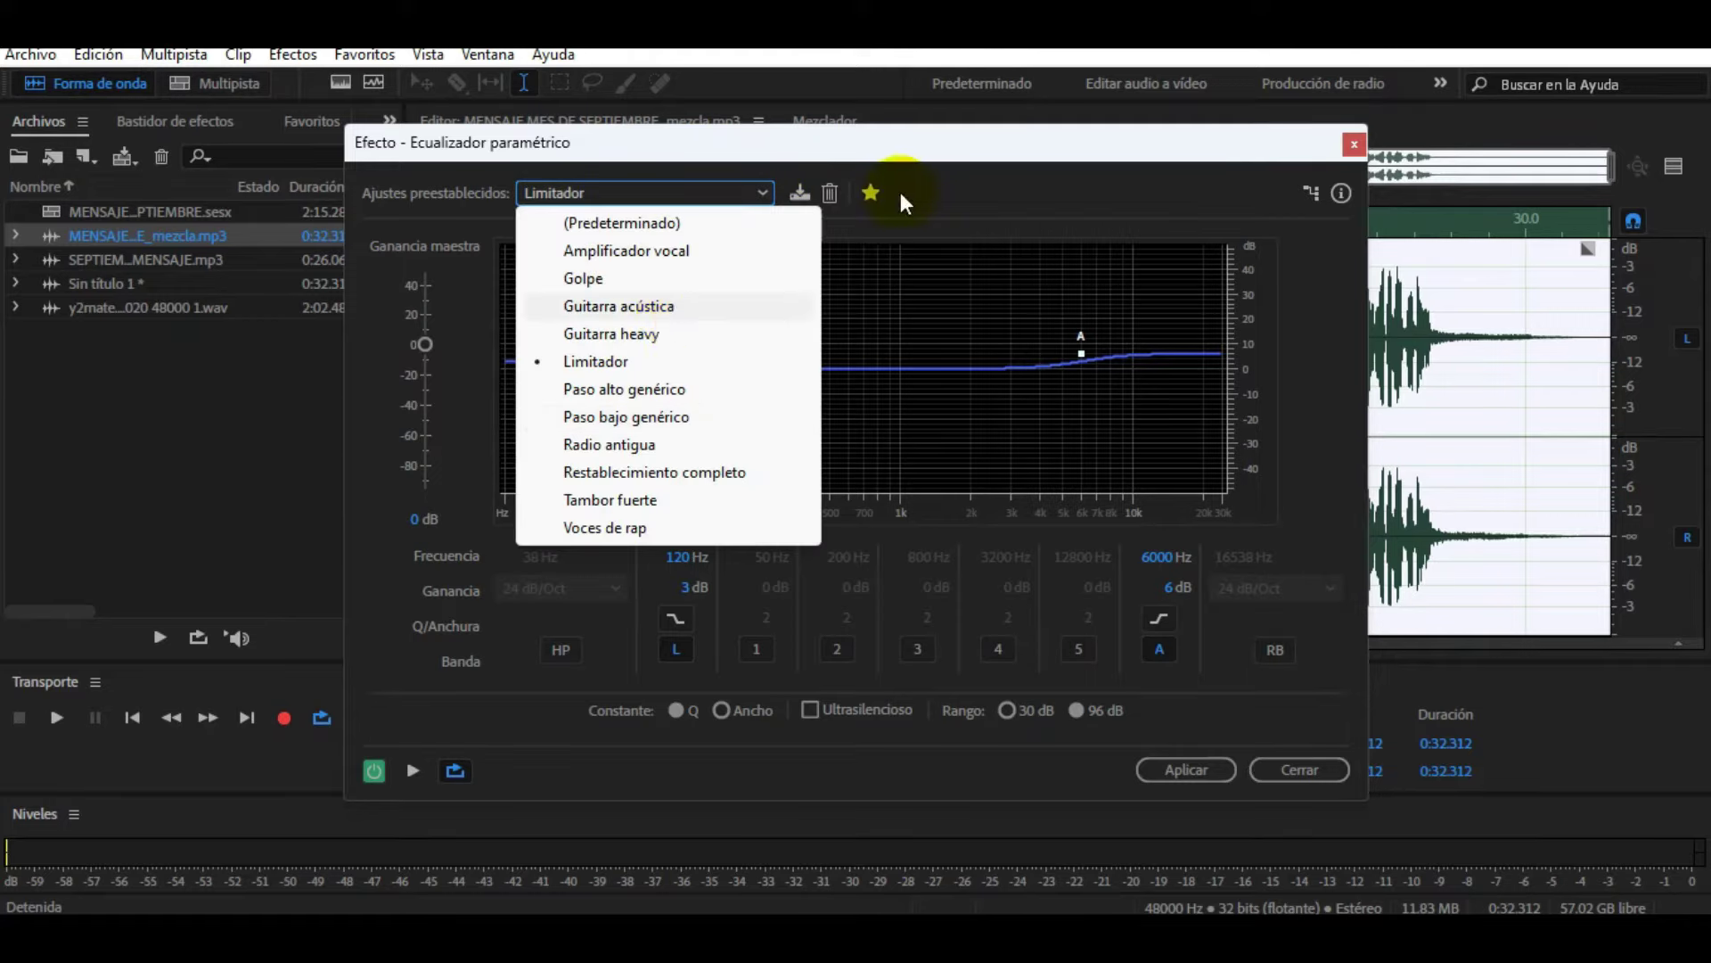
{"action": "left_click", "coordinate": [924, 156]}
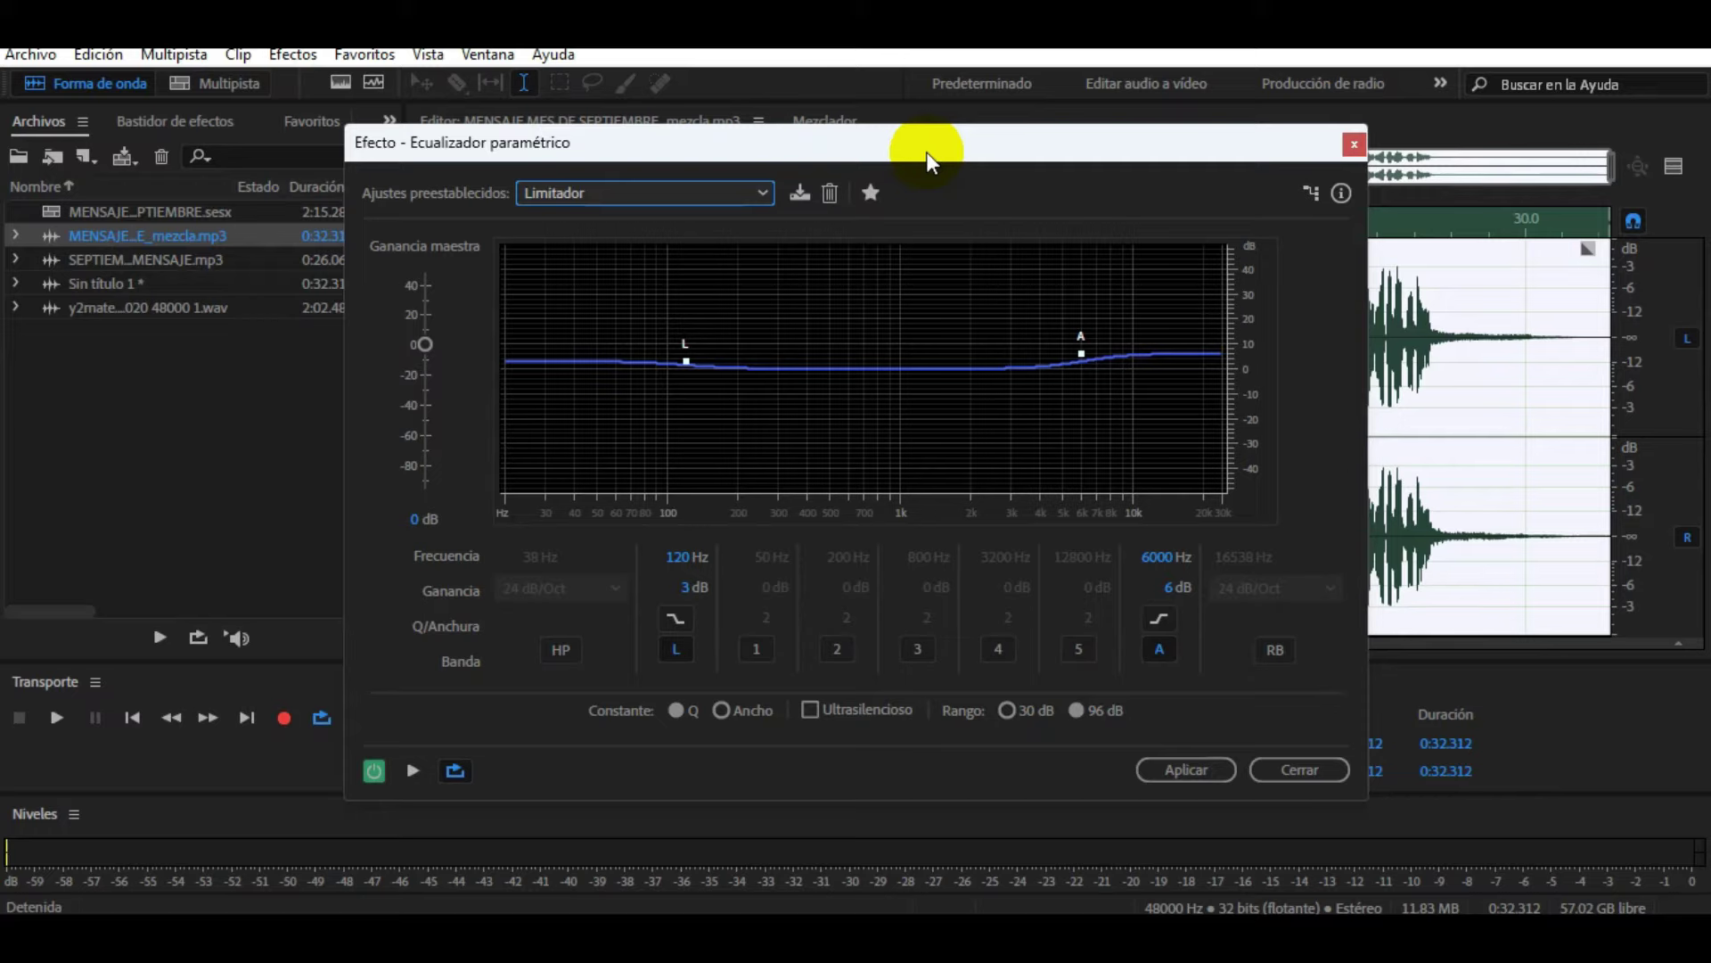
{"action": "left_click", "coordinate": [763, 195]}
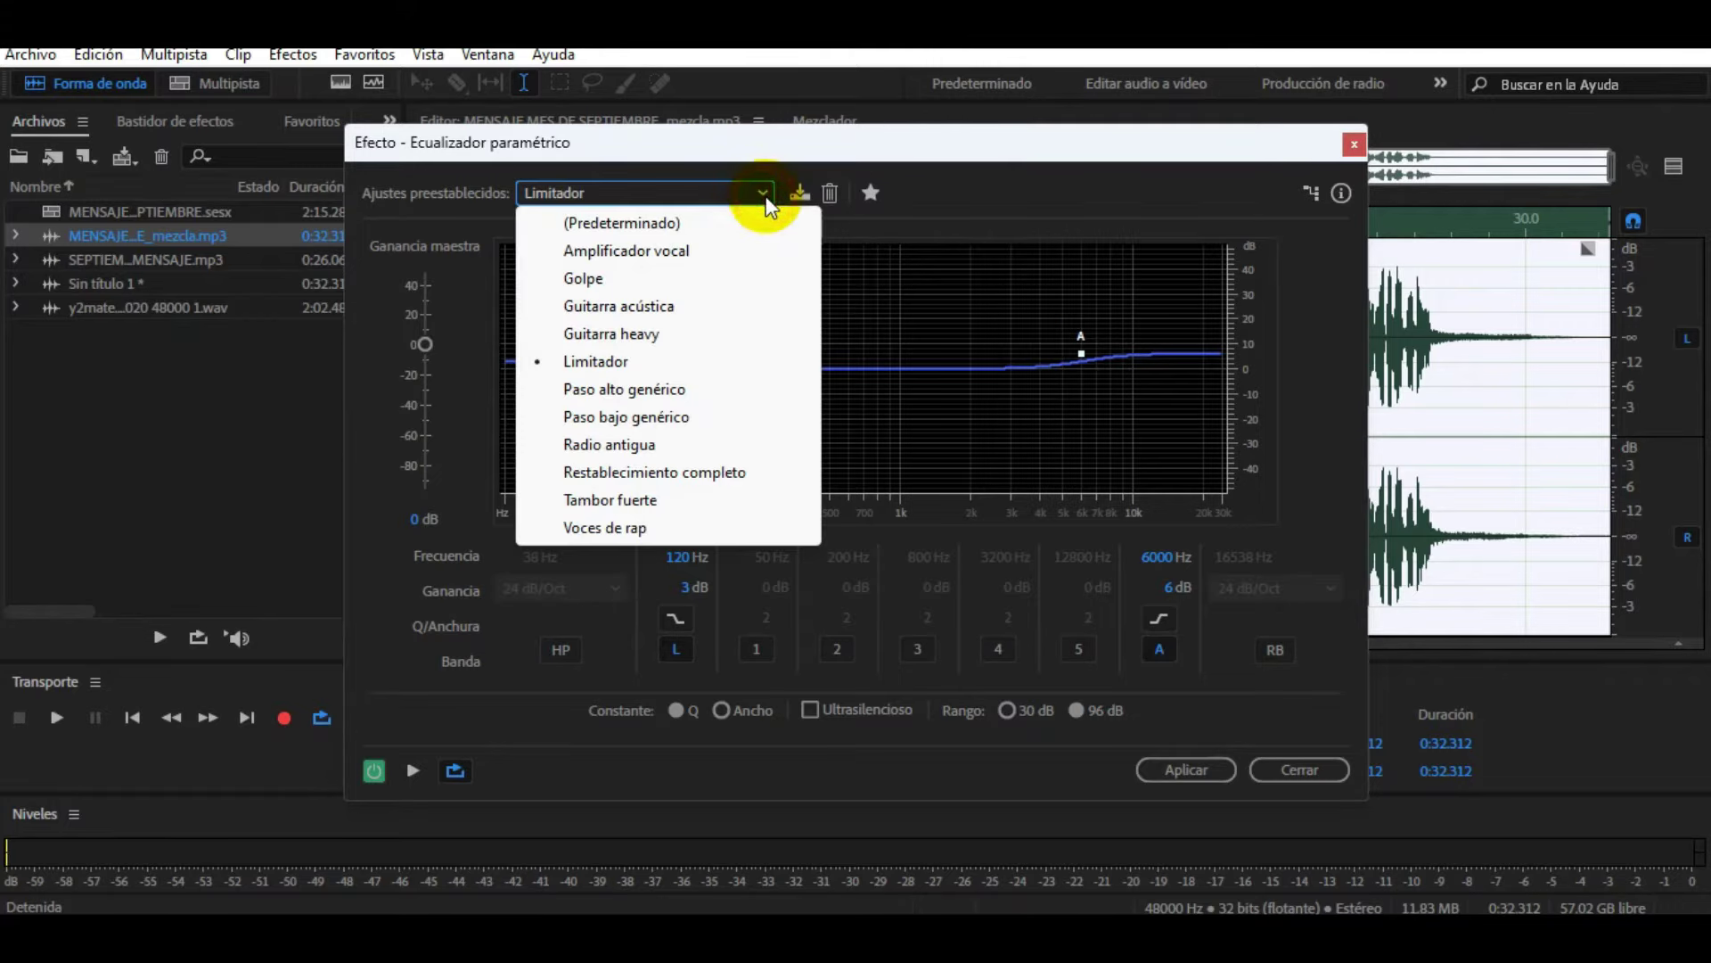
{"action": "left_click", "coordinate": [627, 362]}
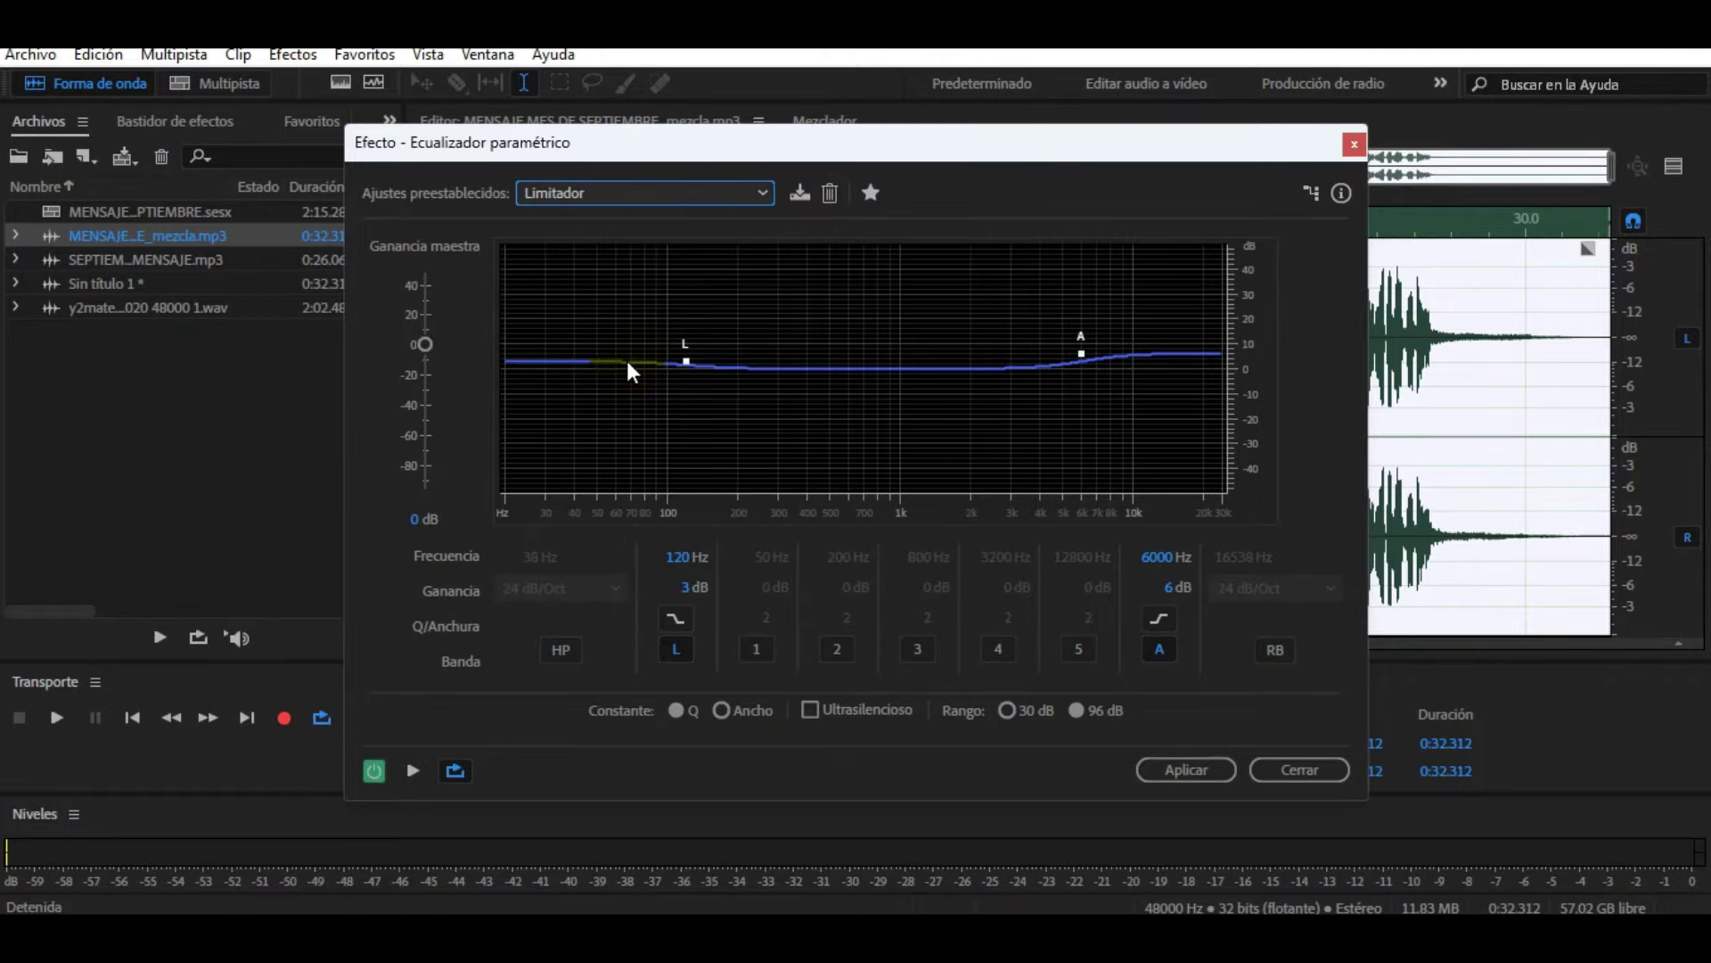
{"action": "left_click", "coordinate": [1185, 770]}
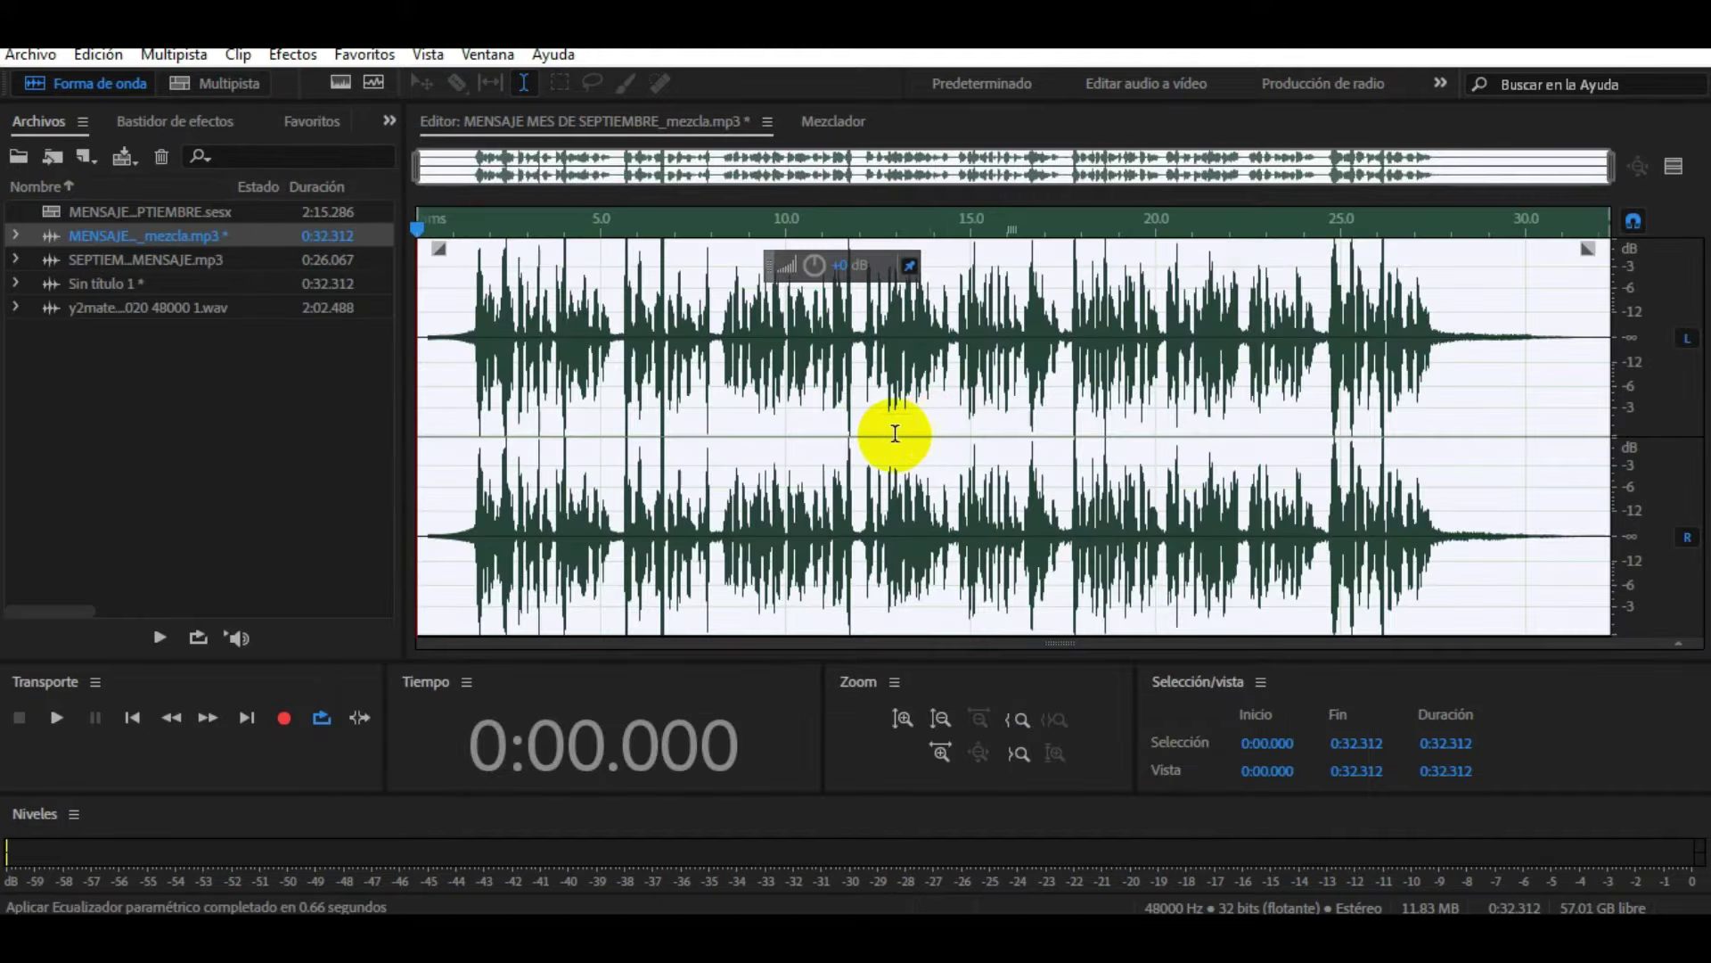
Select the whole waveform and play back the equalized mix.
{"action": "left_click", "coordinate": [895, 434]}
{"action": "double_click", "coordinate": [496, 401]}
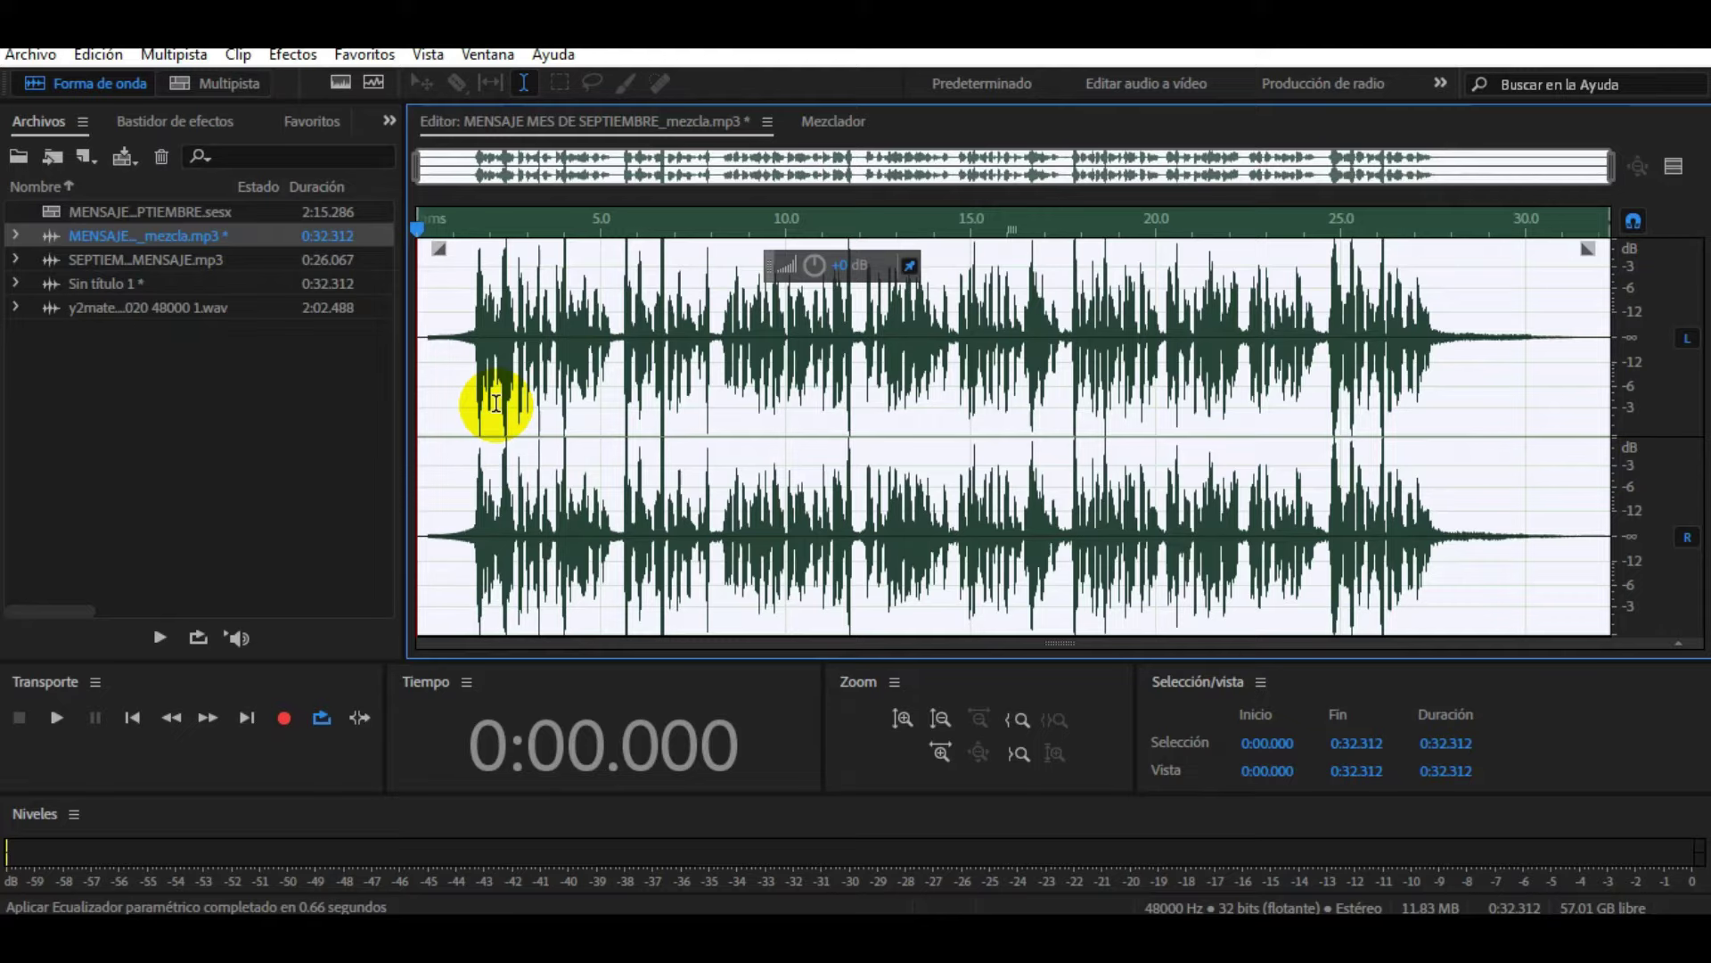
{"action": "key", "text": "space"}
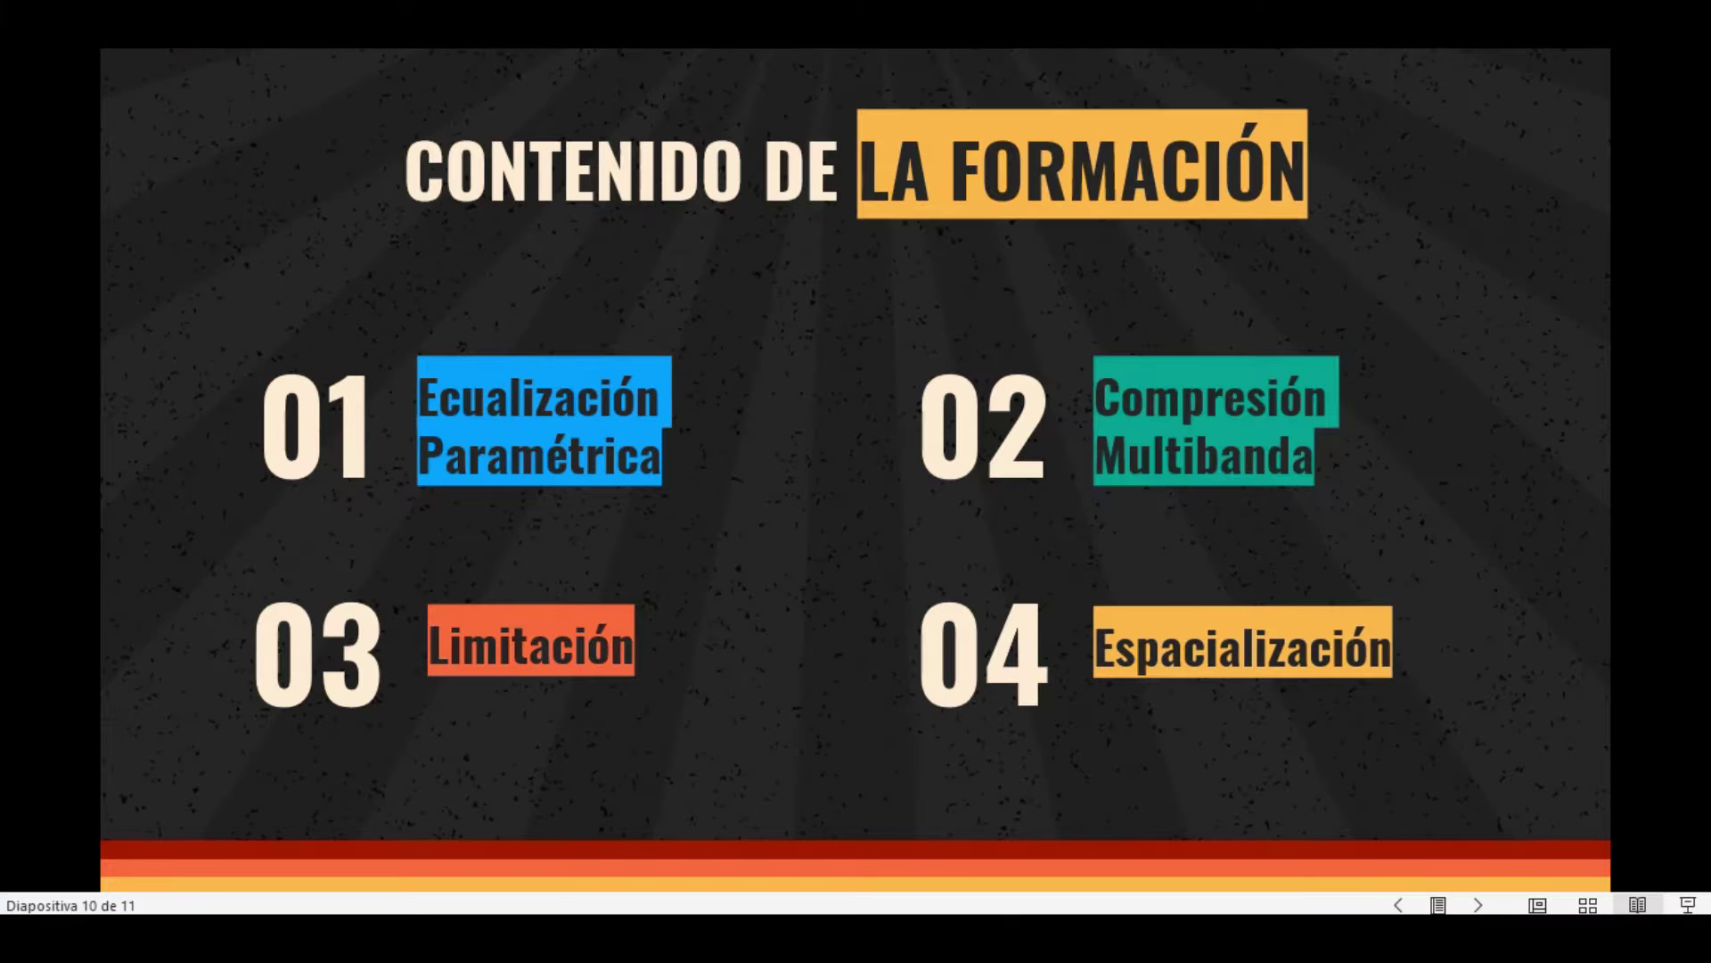
Apply the Multiband Compressor with the Maestro pop preset to the mix and play back the result.
{"action": "left_click", "coordinate": [293, 55]}
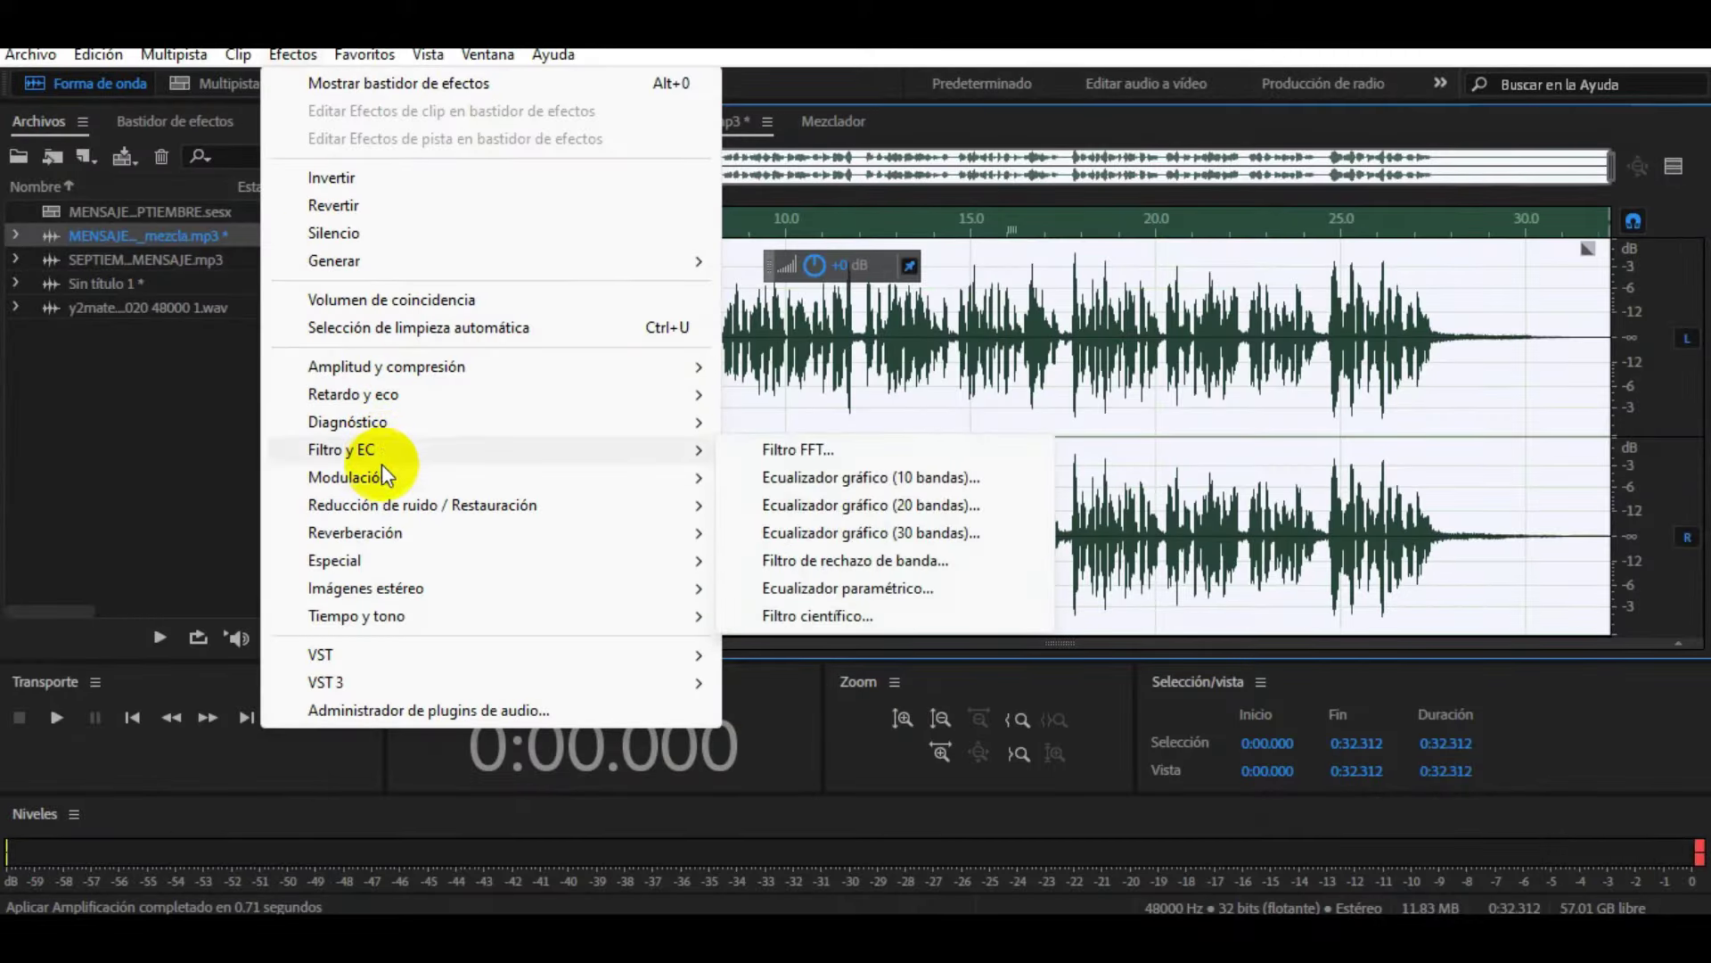
{"action": "mouse_move", "coordinate": [428, 377]}
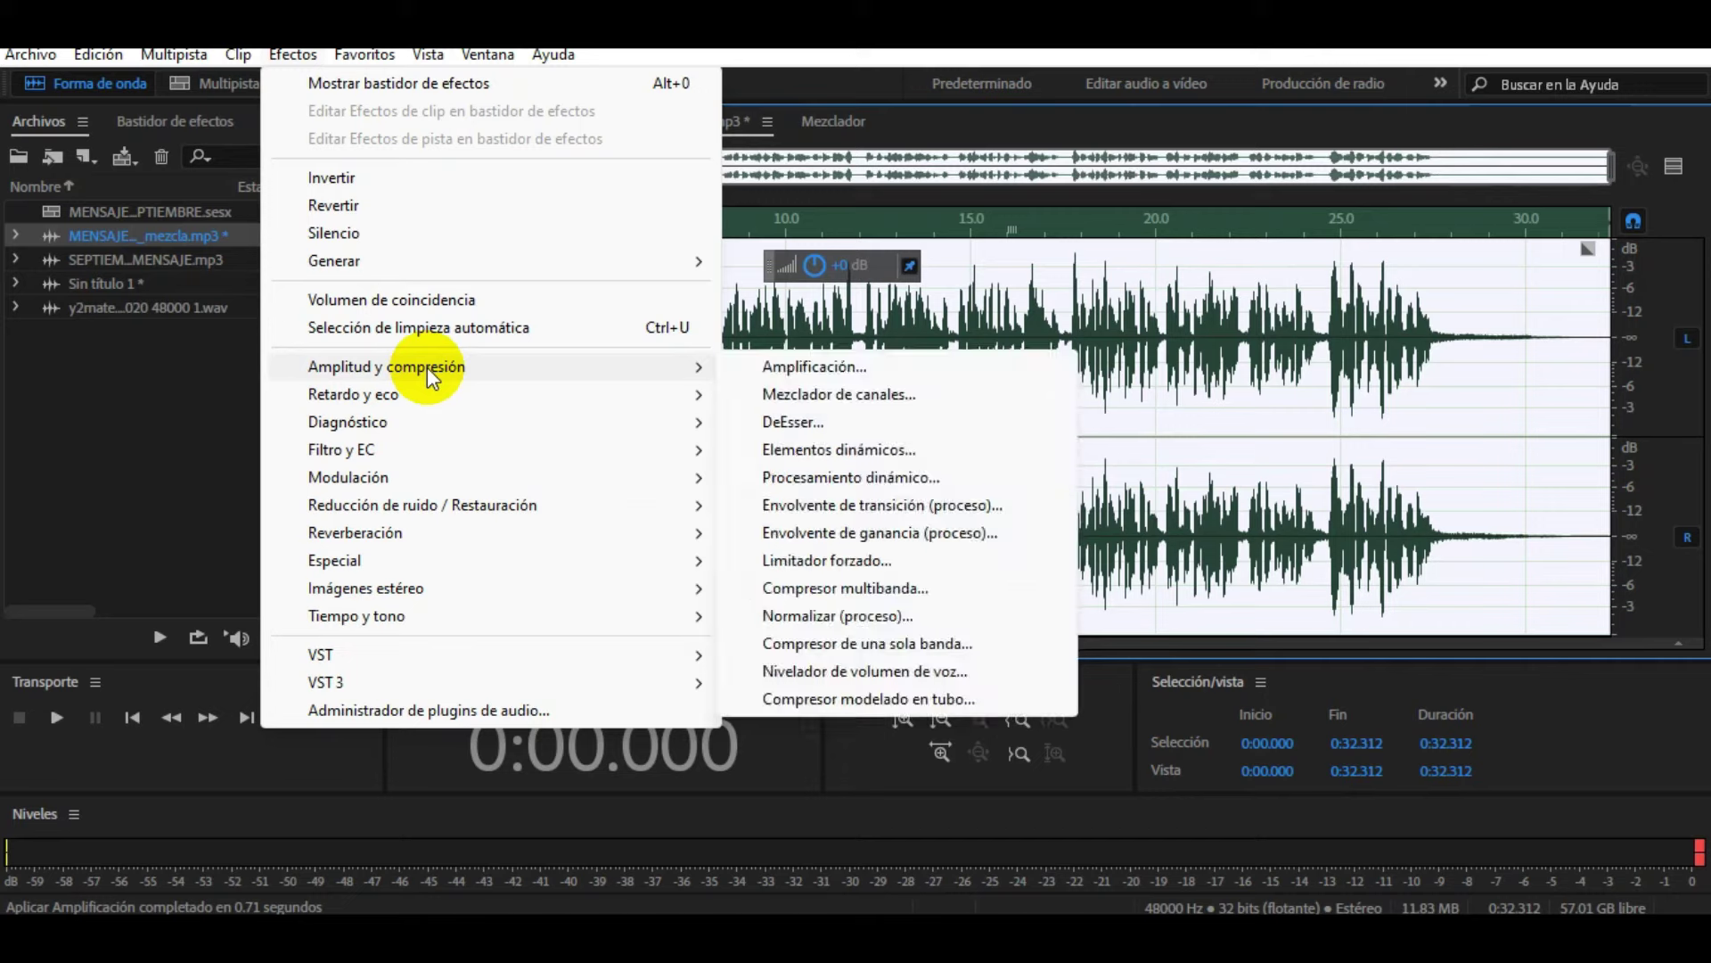
{"action": "left_click", "coordinate": [889, 587]}
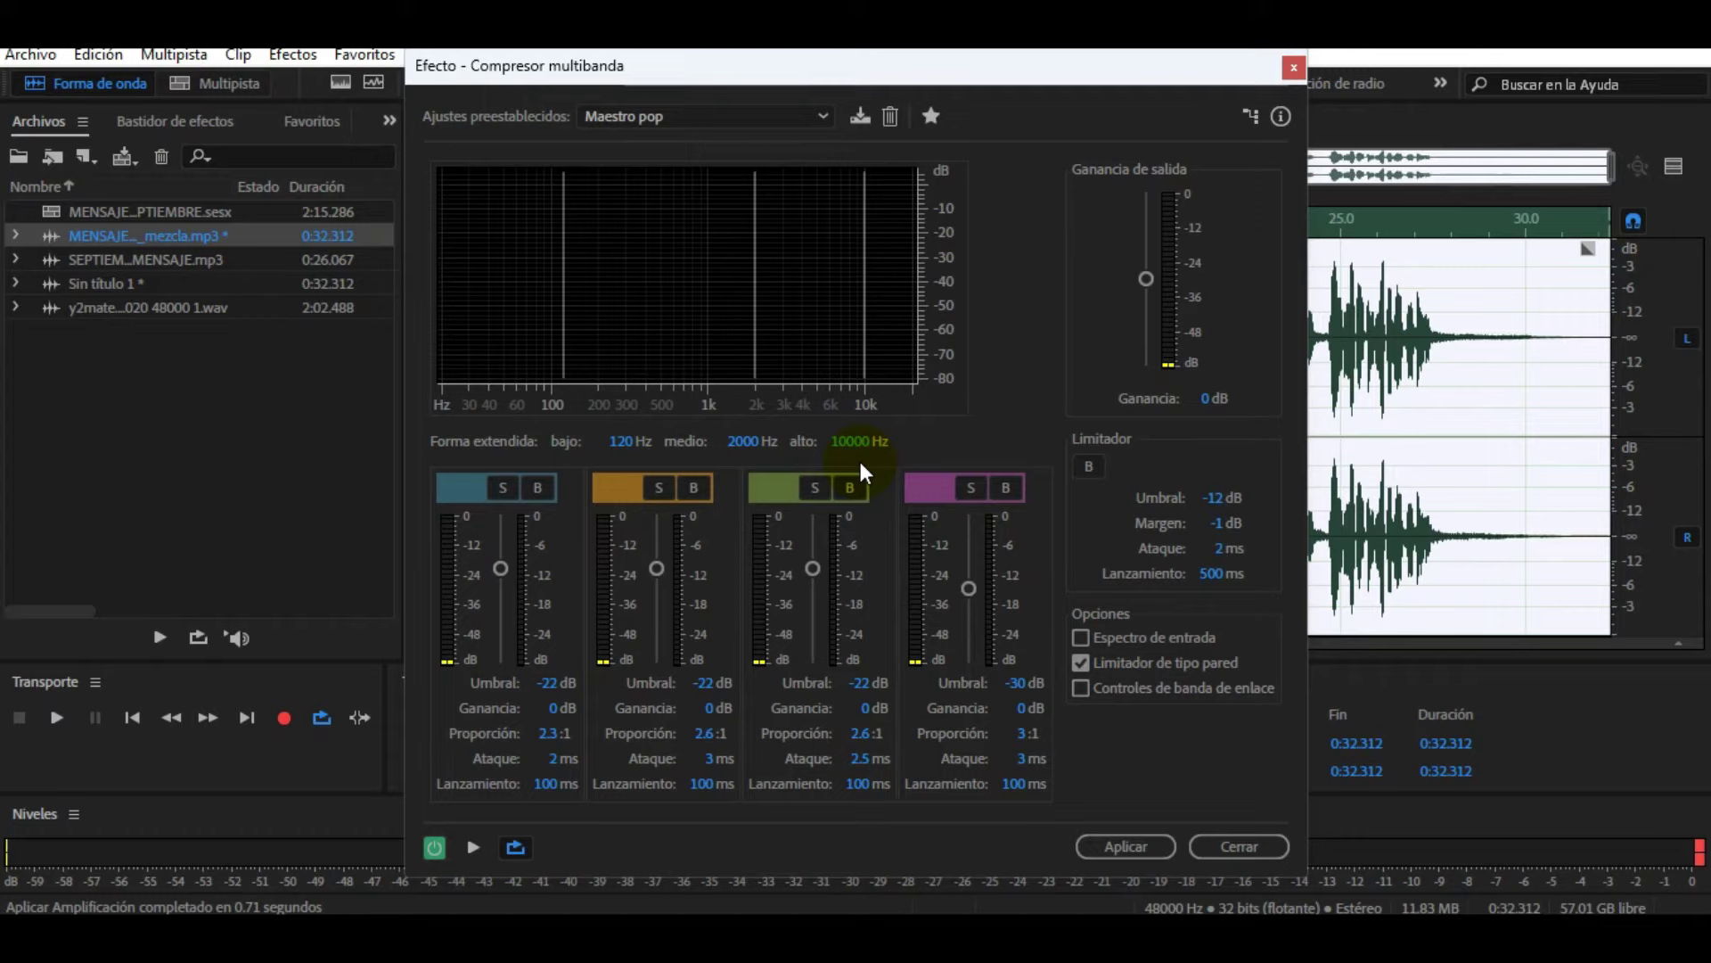
{"action": "left_click", "coordinate": [795, 114]}
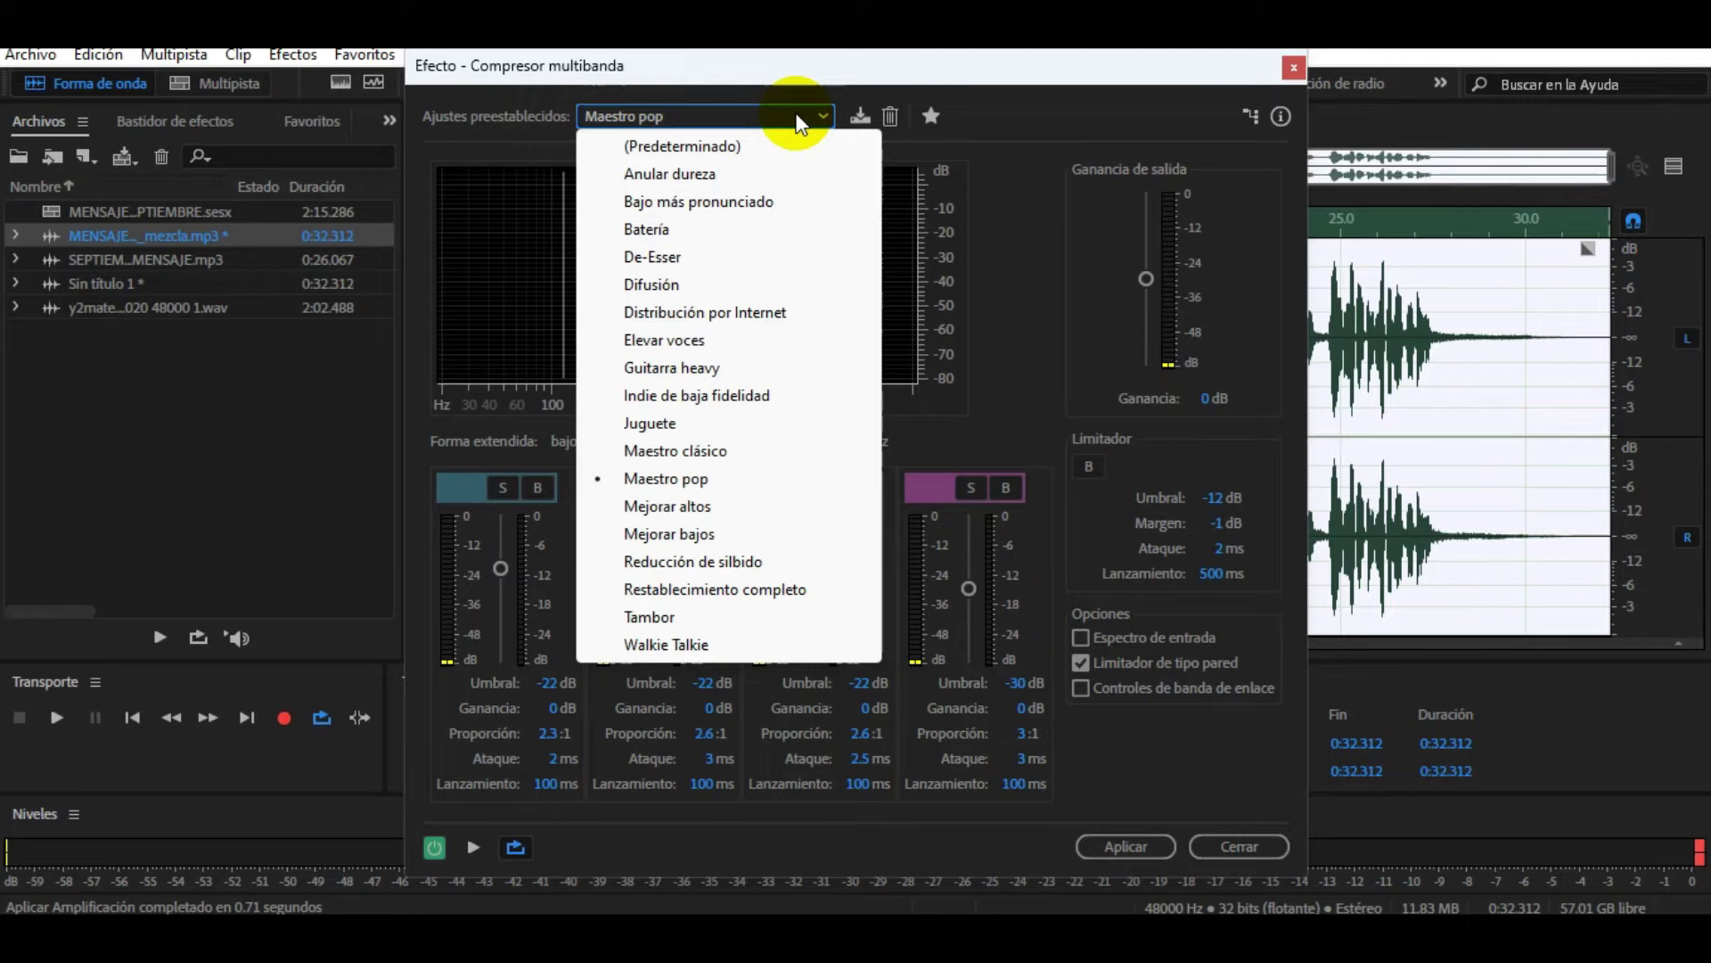
{"action": "left_click", "coordinate": [798, 146]}
{"action": "left_click", "coordinate": [821, 119]}
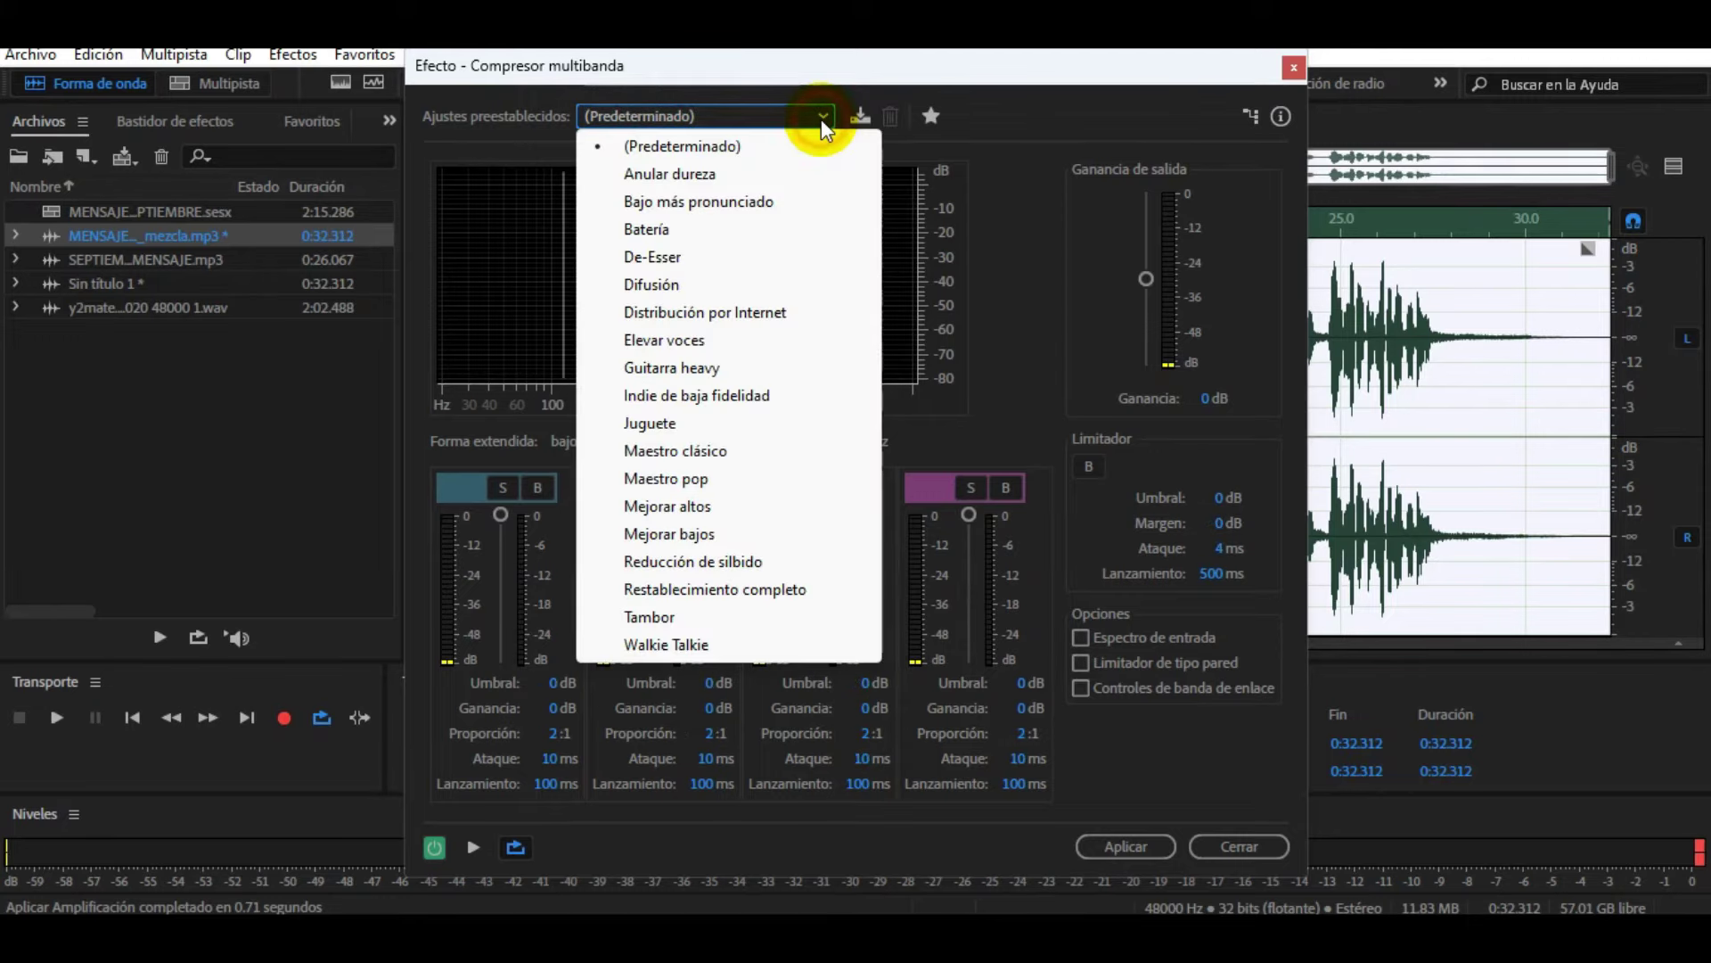
{"action": "left_click", "coordinate": [720, 482]}
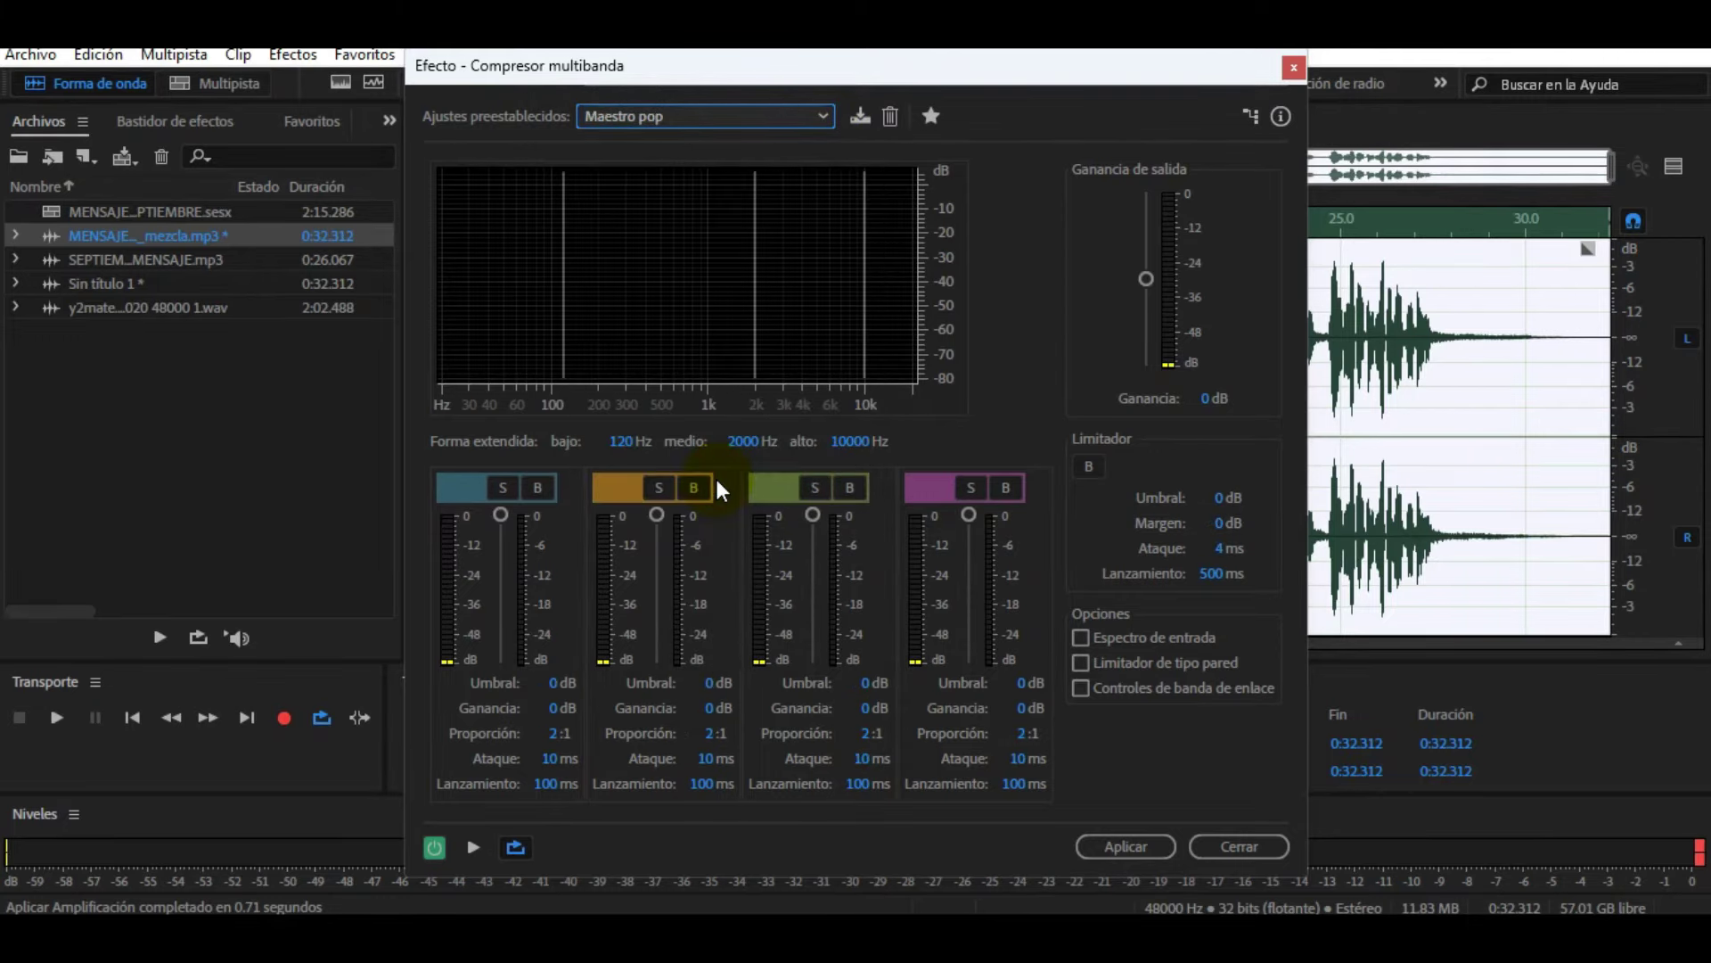
{"action": "left_click", "coordinate": [1137, 845]}
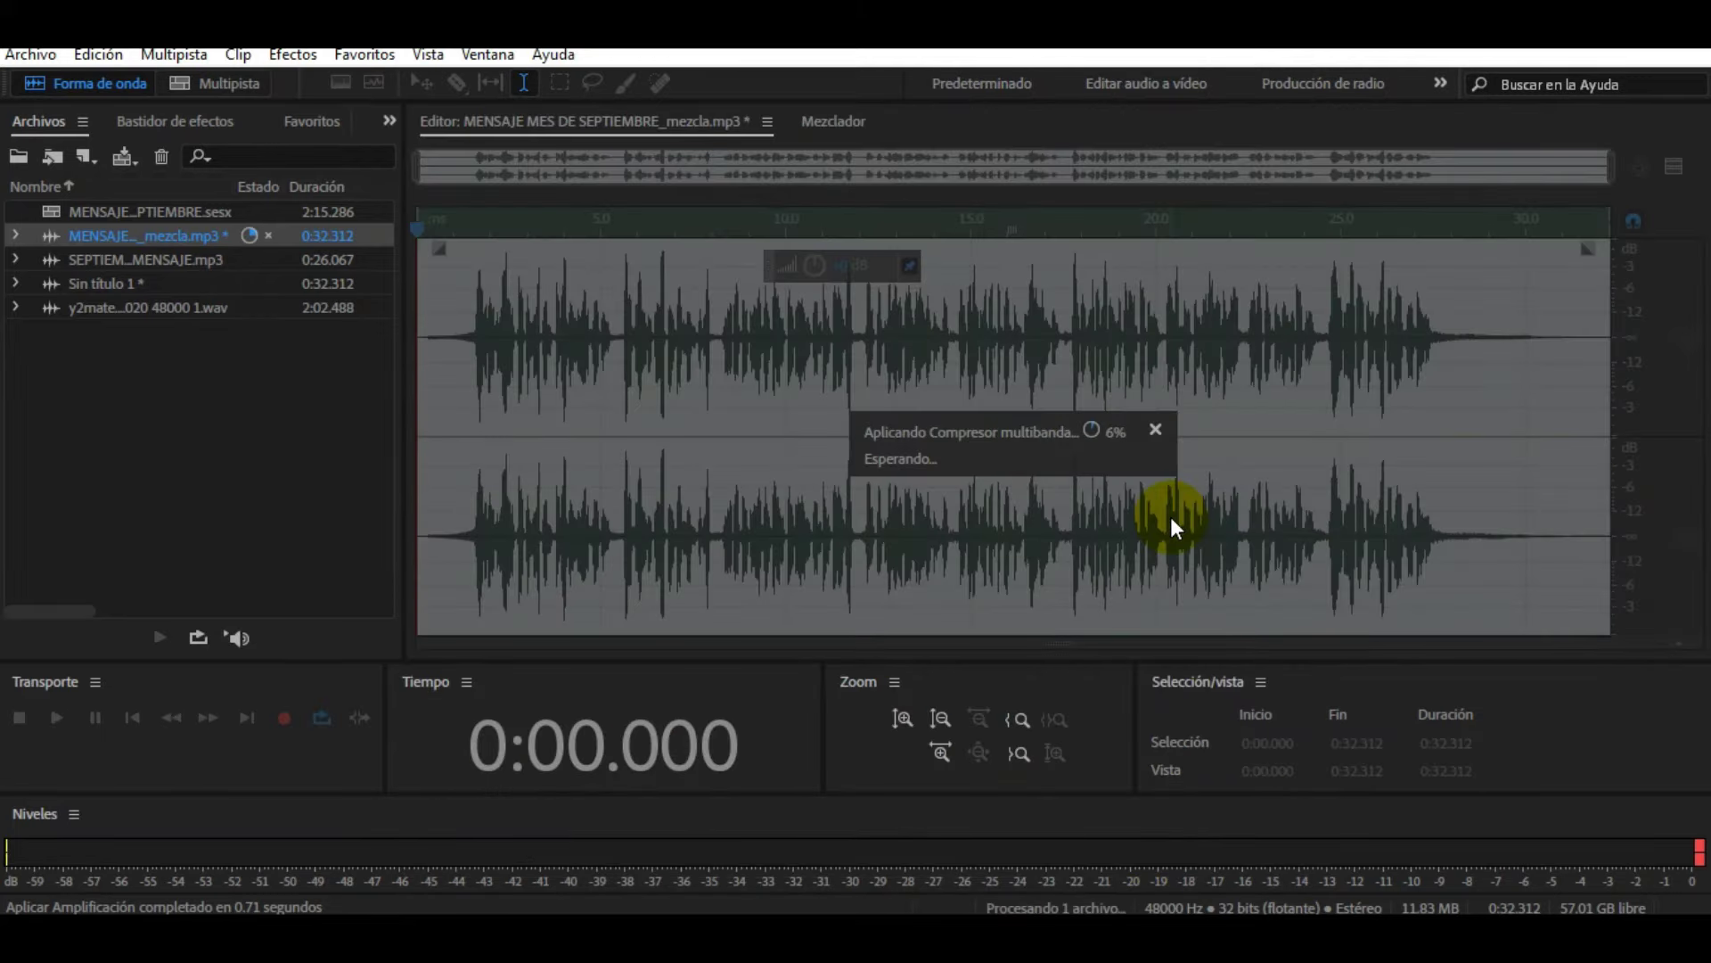
{"action": "key", "text": "space"}
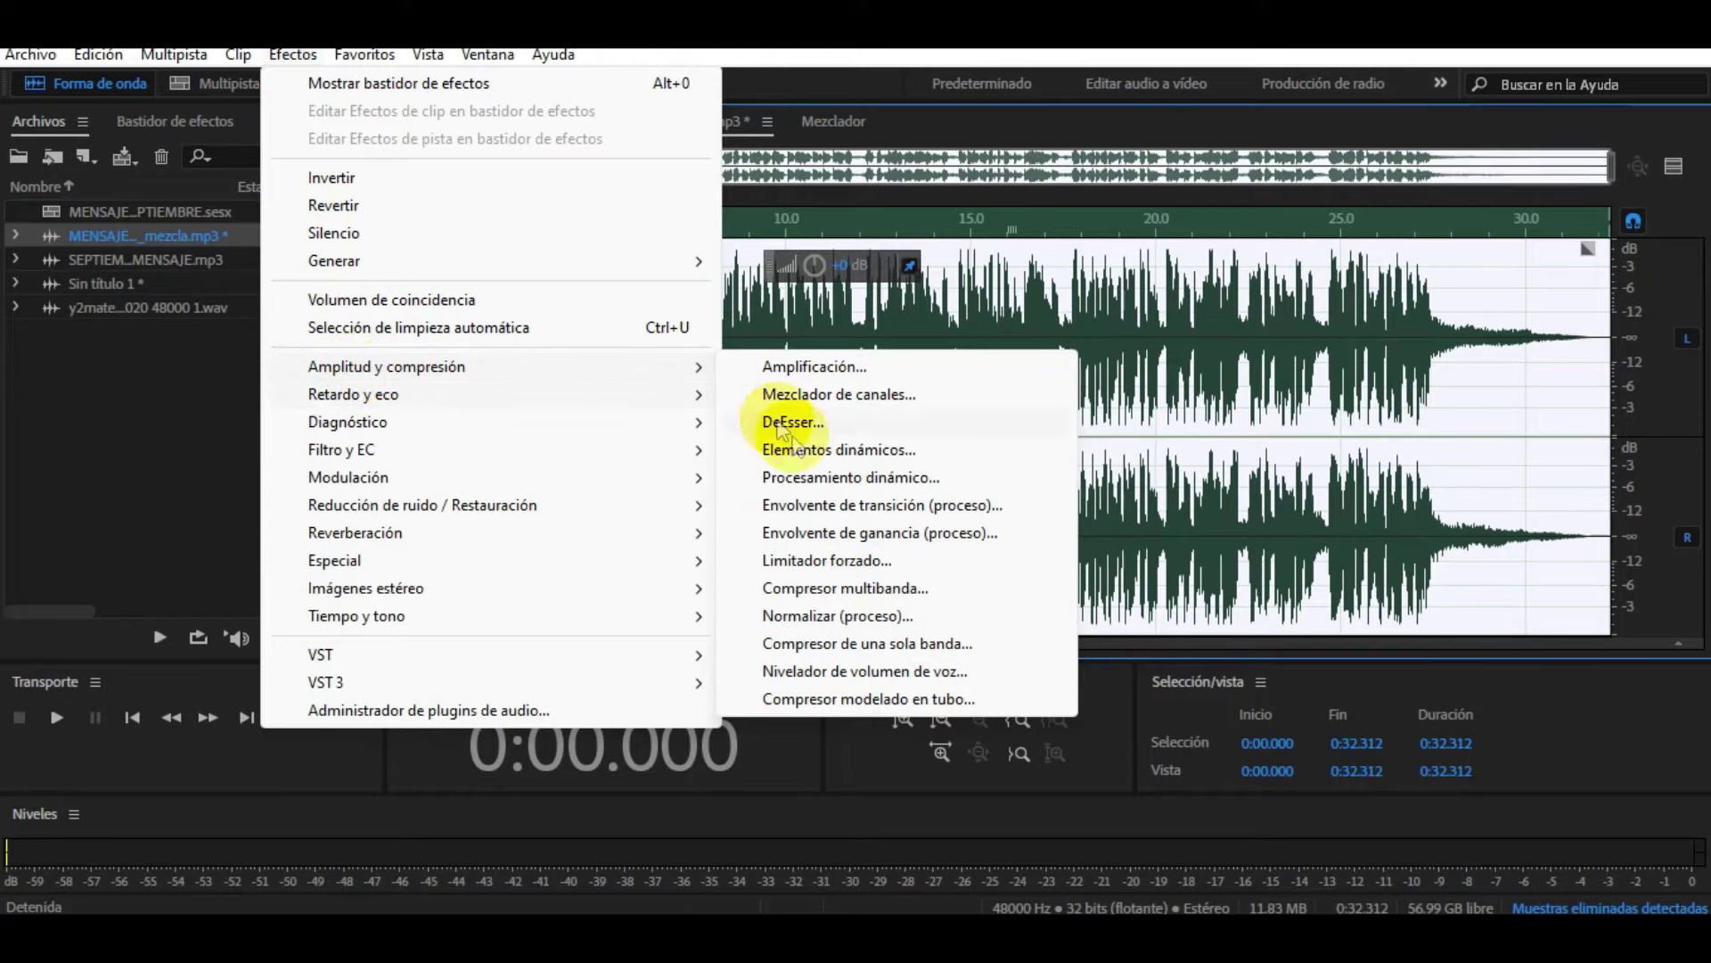
Apply the Hard Limiter with the "Limitar a -,1 dB" preset to the mix and play back the result.
{"action": "left_click", "coordinate": [865, 562]}
{"action": "left_click", "coordinate": [852, 314]}
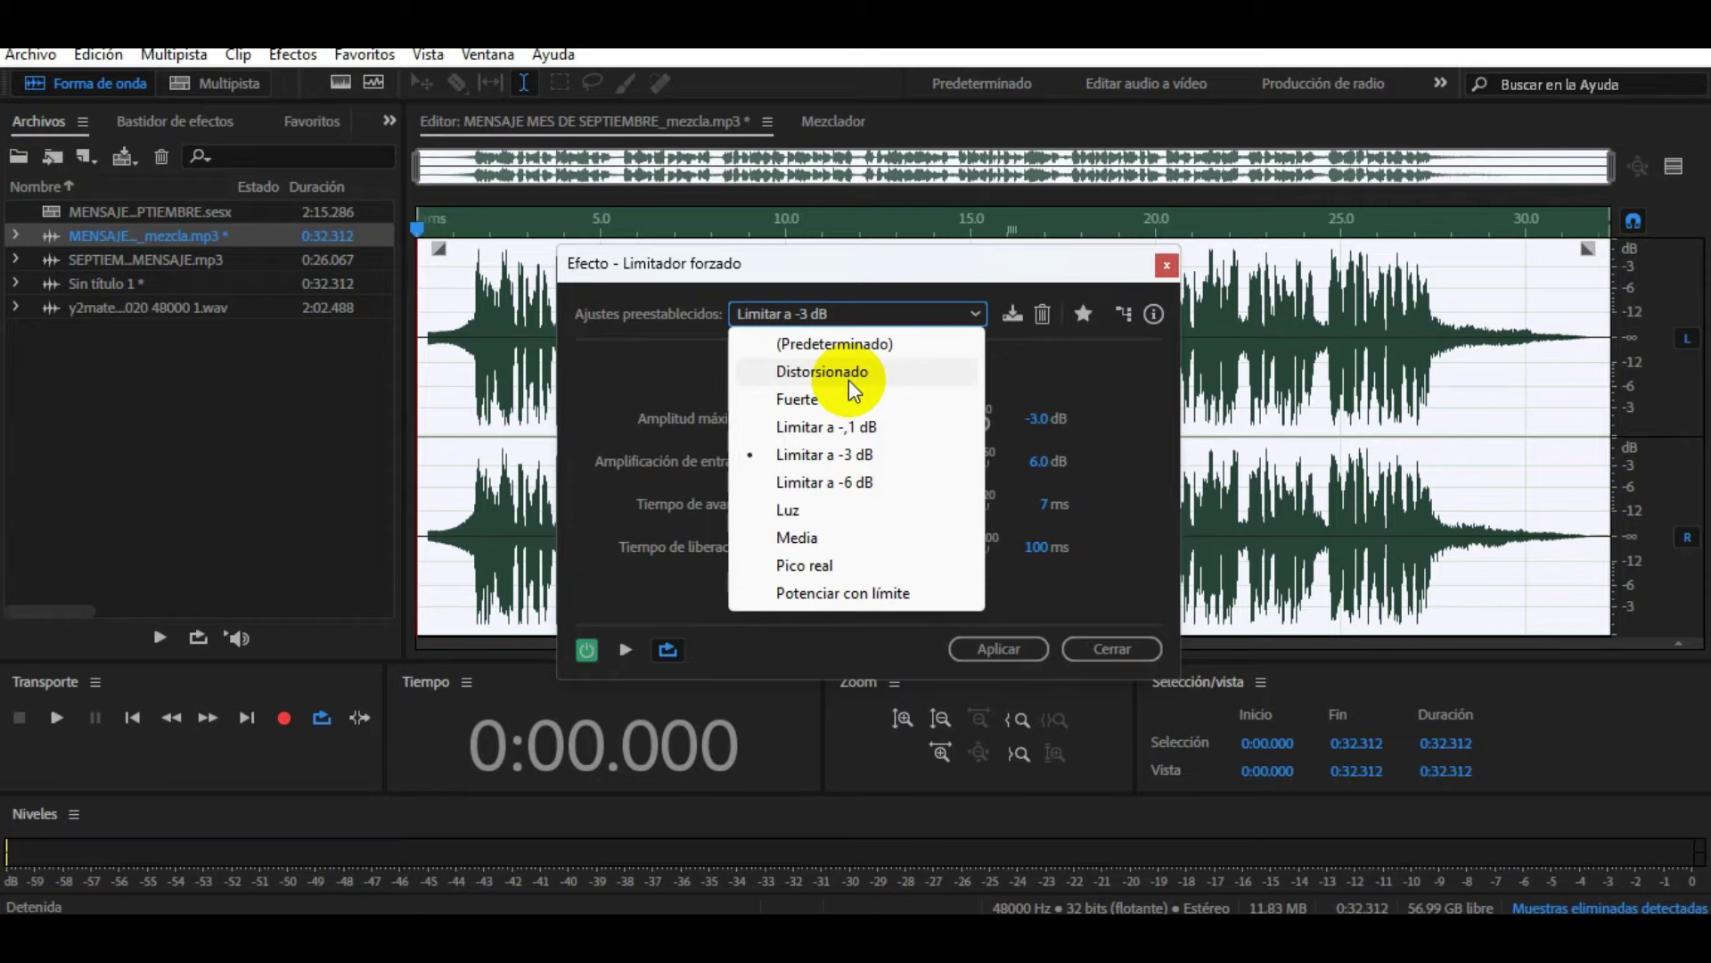
{"action": "left_click", "coordinate": [861, 429]}
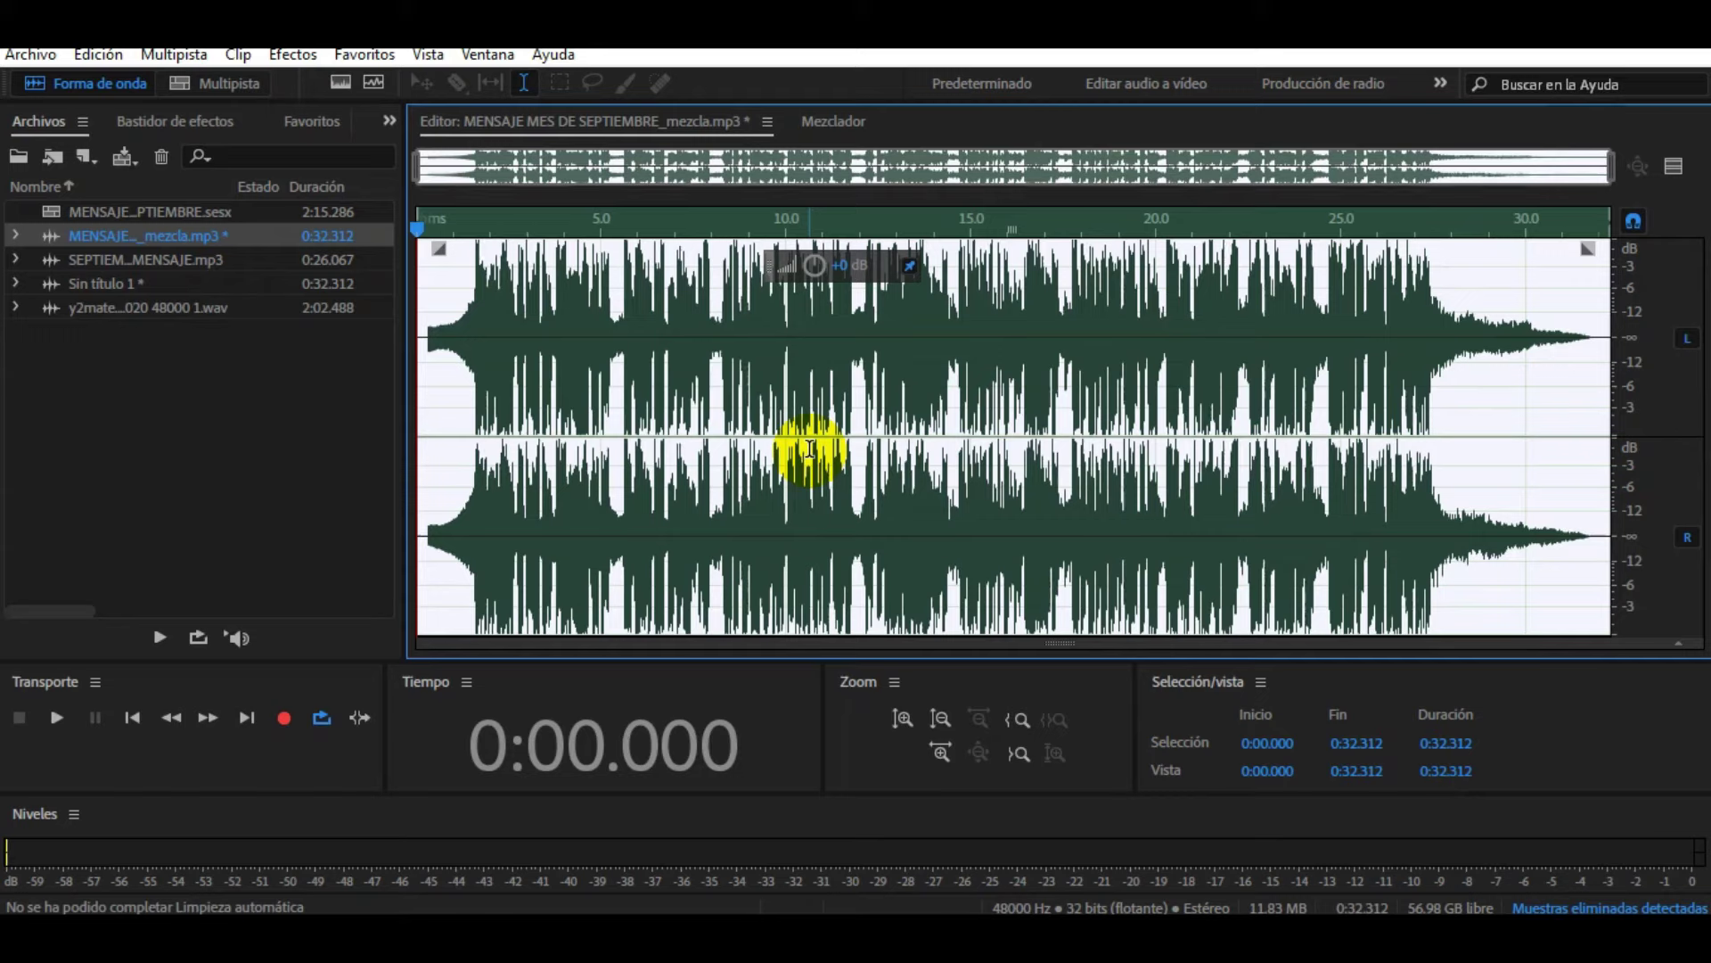
{"action": "key", "text": "space"}
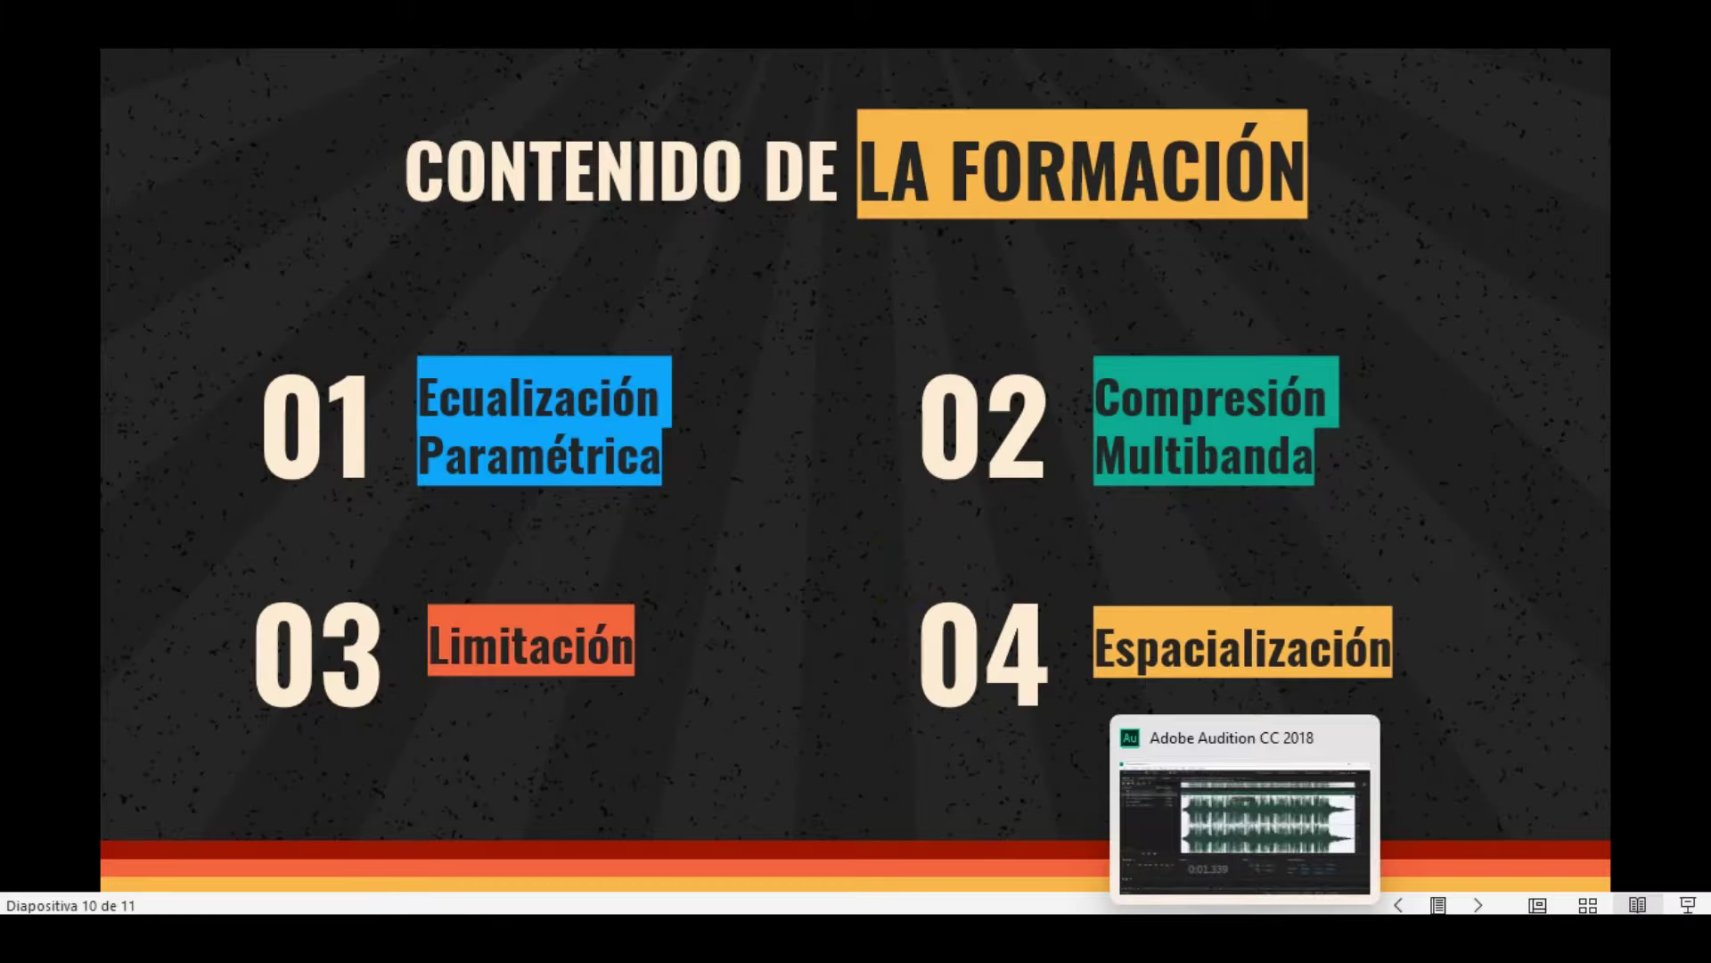
Switch back from the slides to Adobe Audition and apply Studio Reverb to the whole mix.
{"action": "left_click", "coordinate": [1245, 936]}
{"action": "left_click", "coordinate": [1141, 361]}
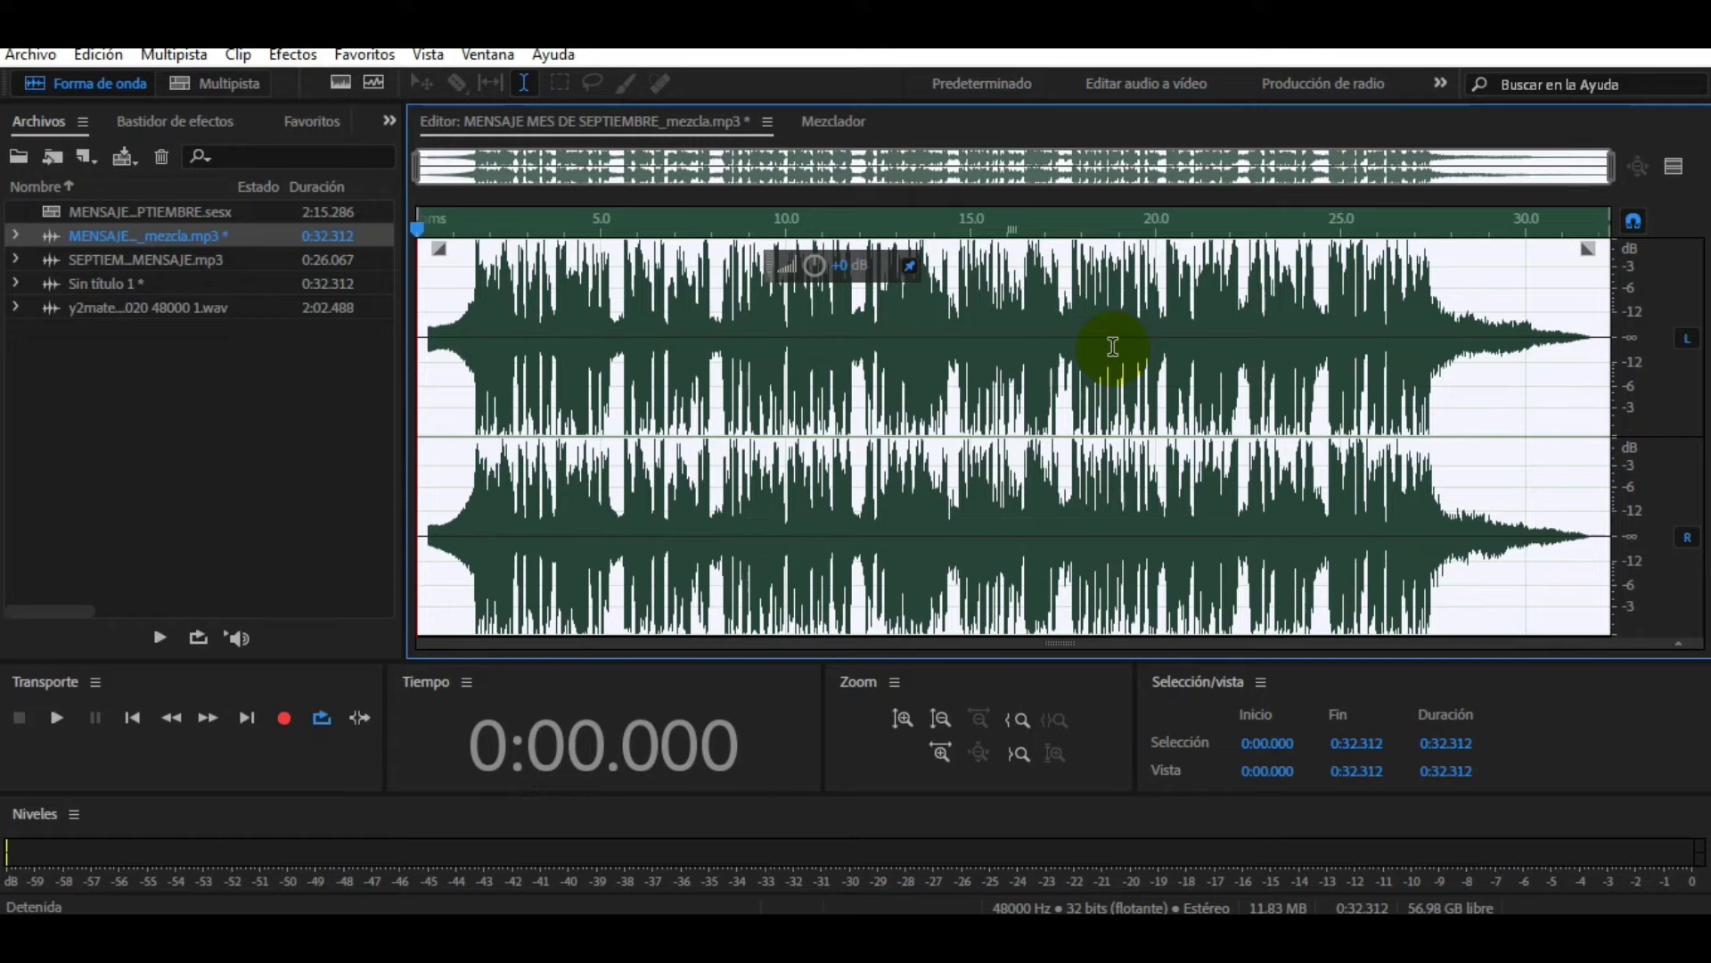
{"action": "left_click", "coordinate": [292, 55]}
{"action": "mouse_move", "coordinate": [624, 532]}
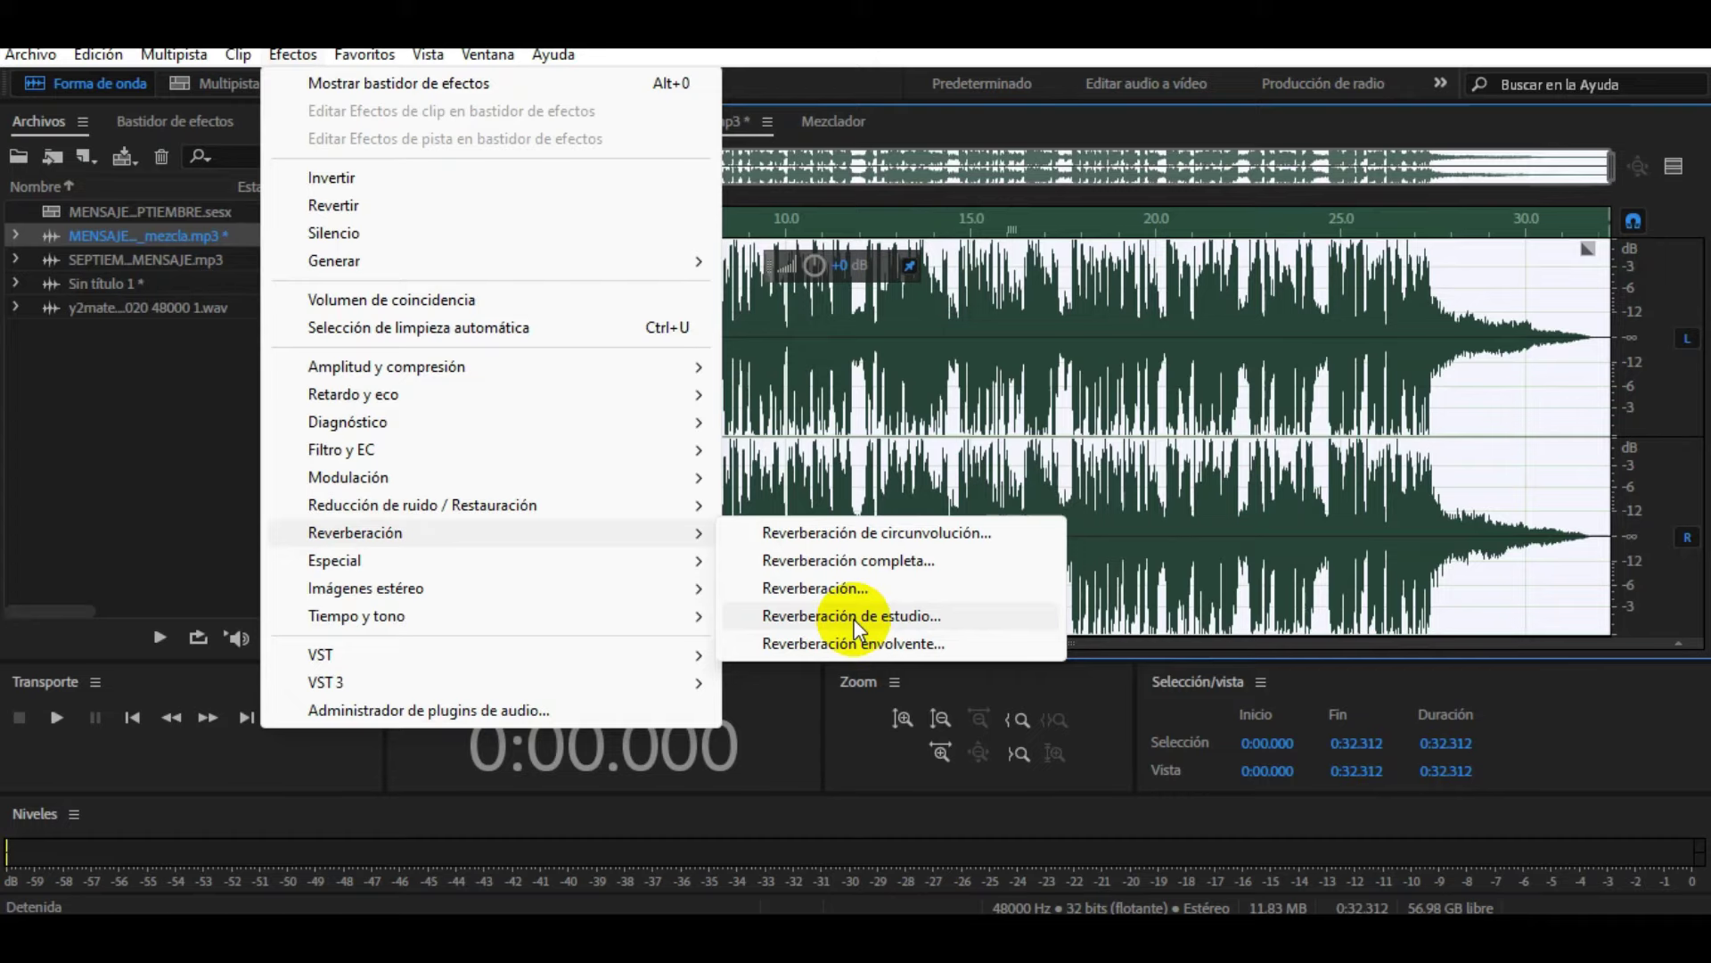
{"action": "left_click", "coordinate": [854, 619]}
{"action": "left_click", "coordinate": [891, 225]}
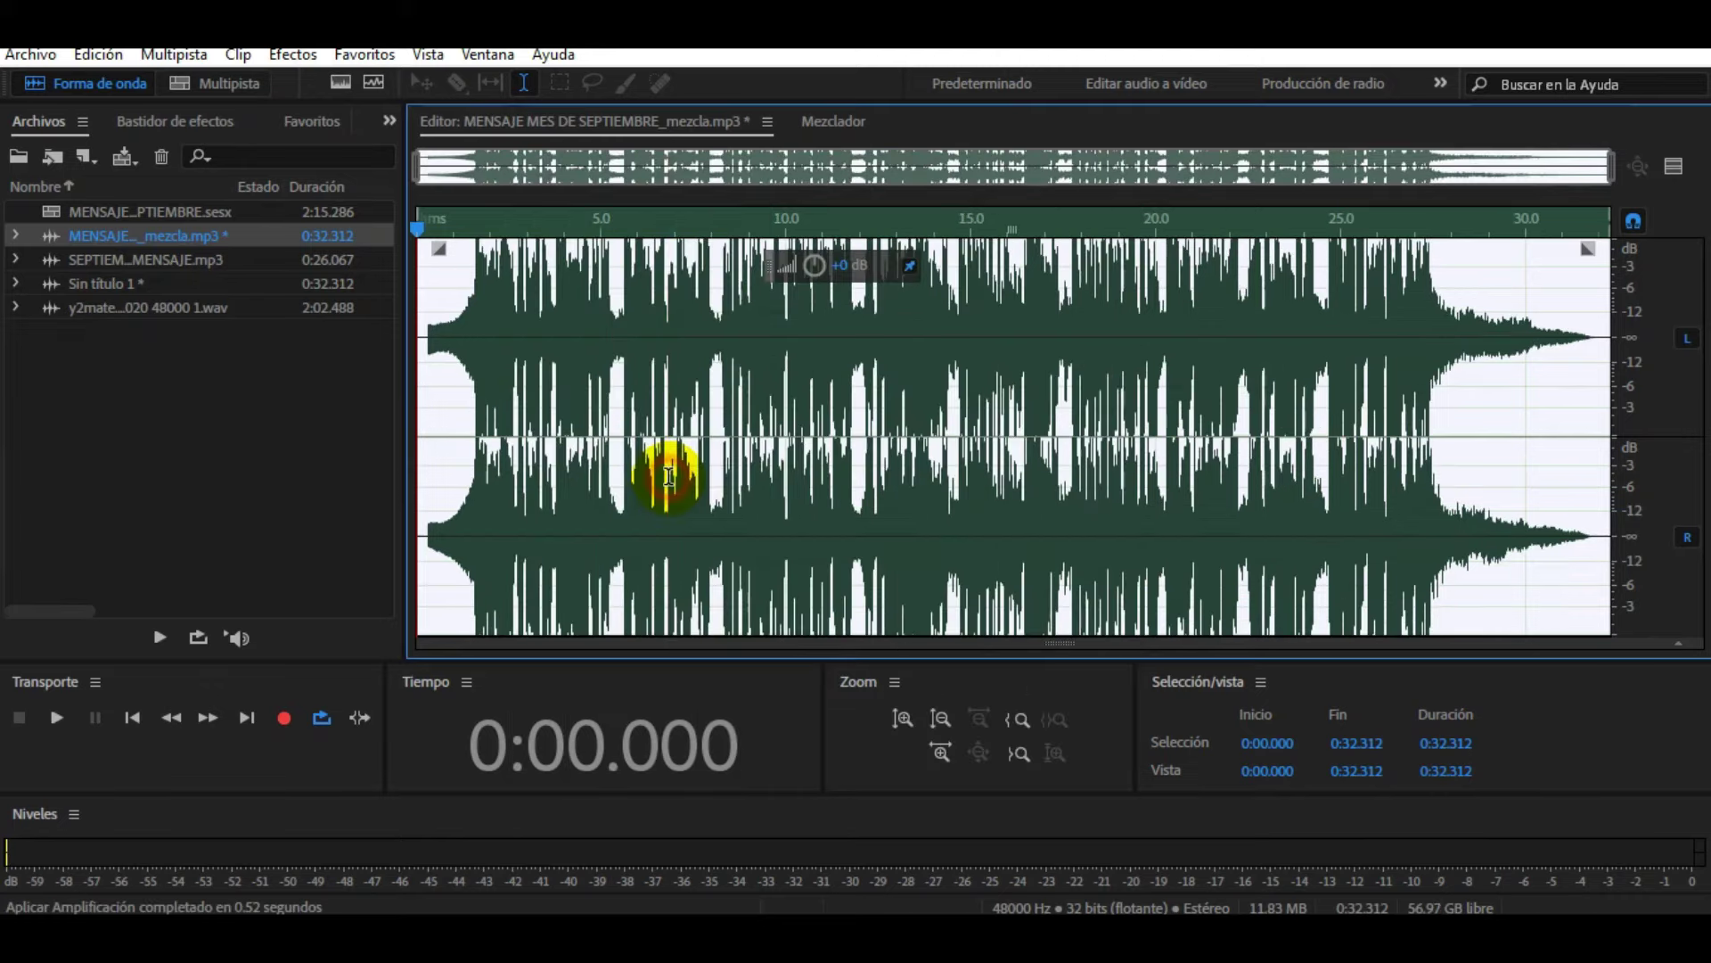
Play the reverberated mix through its ending, stop it, and switch to the PowerPoint content slide.
{"action": "key", "text": "space"}
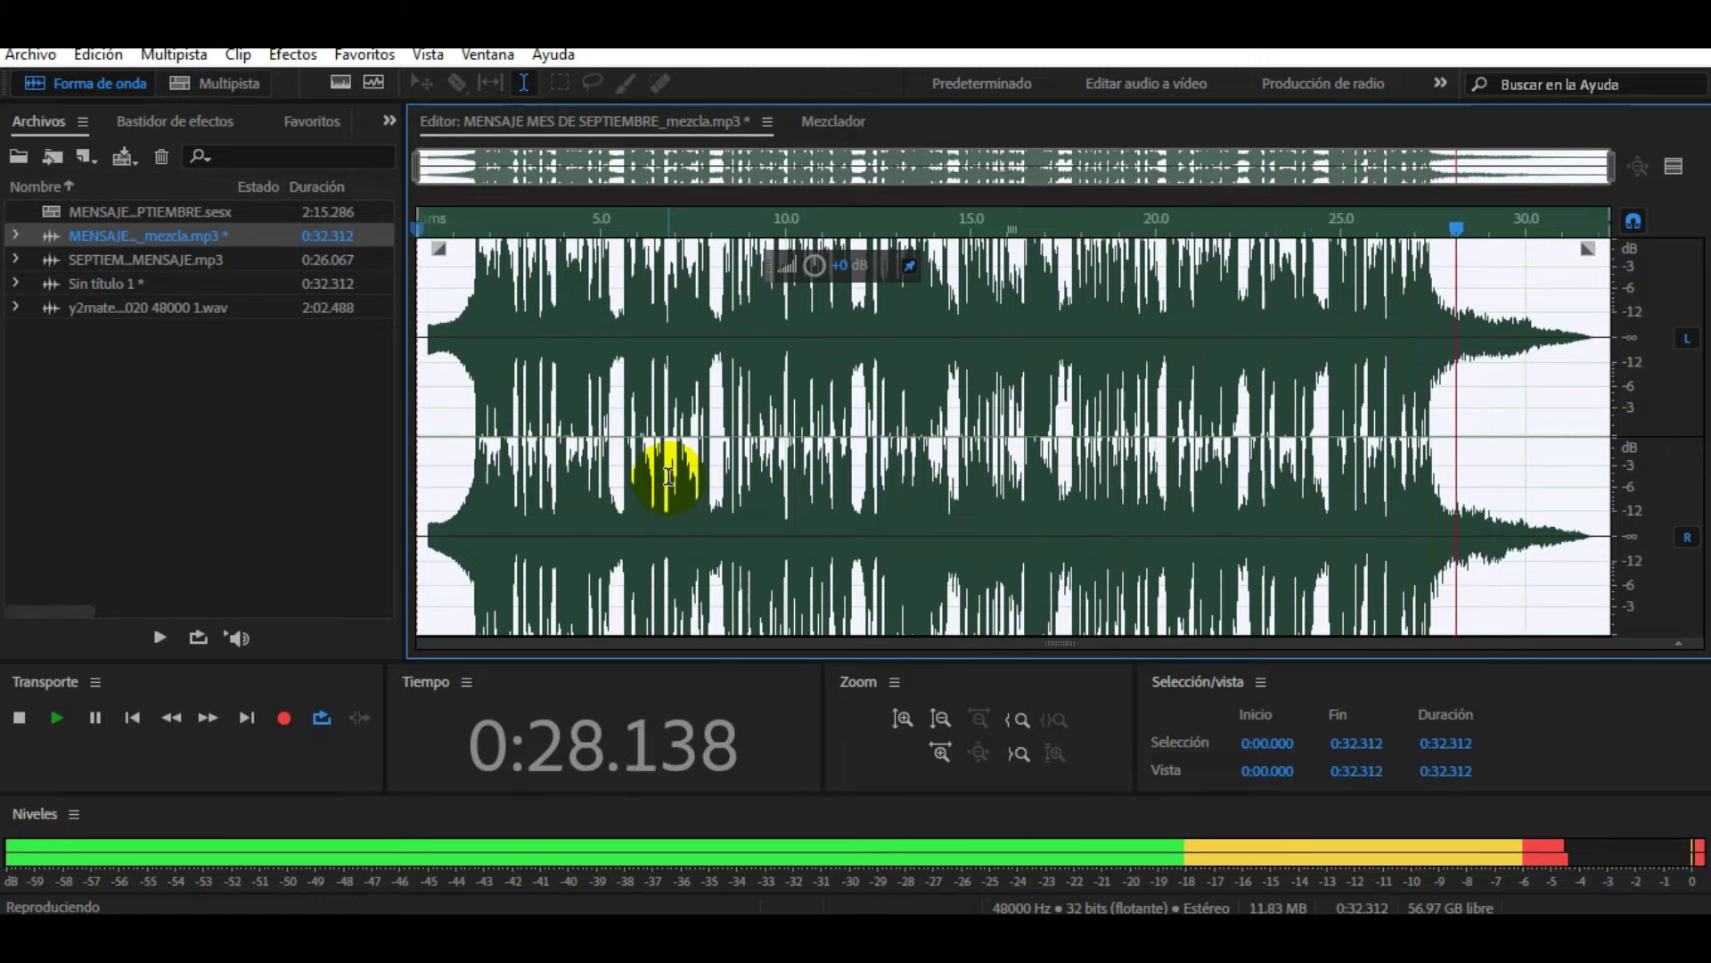
{"action": "key", "text": "space"}
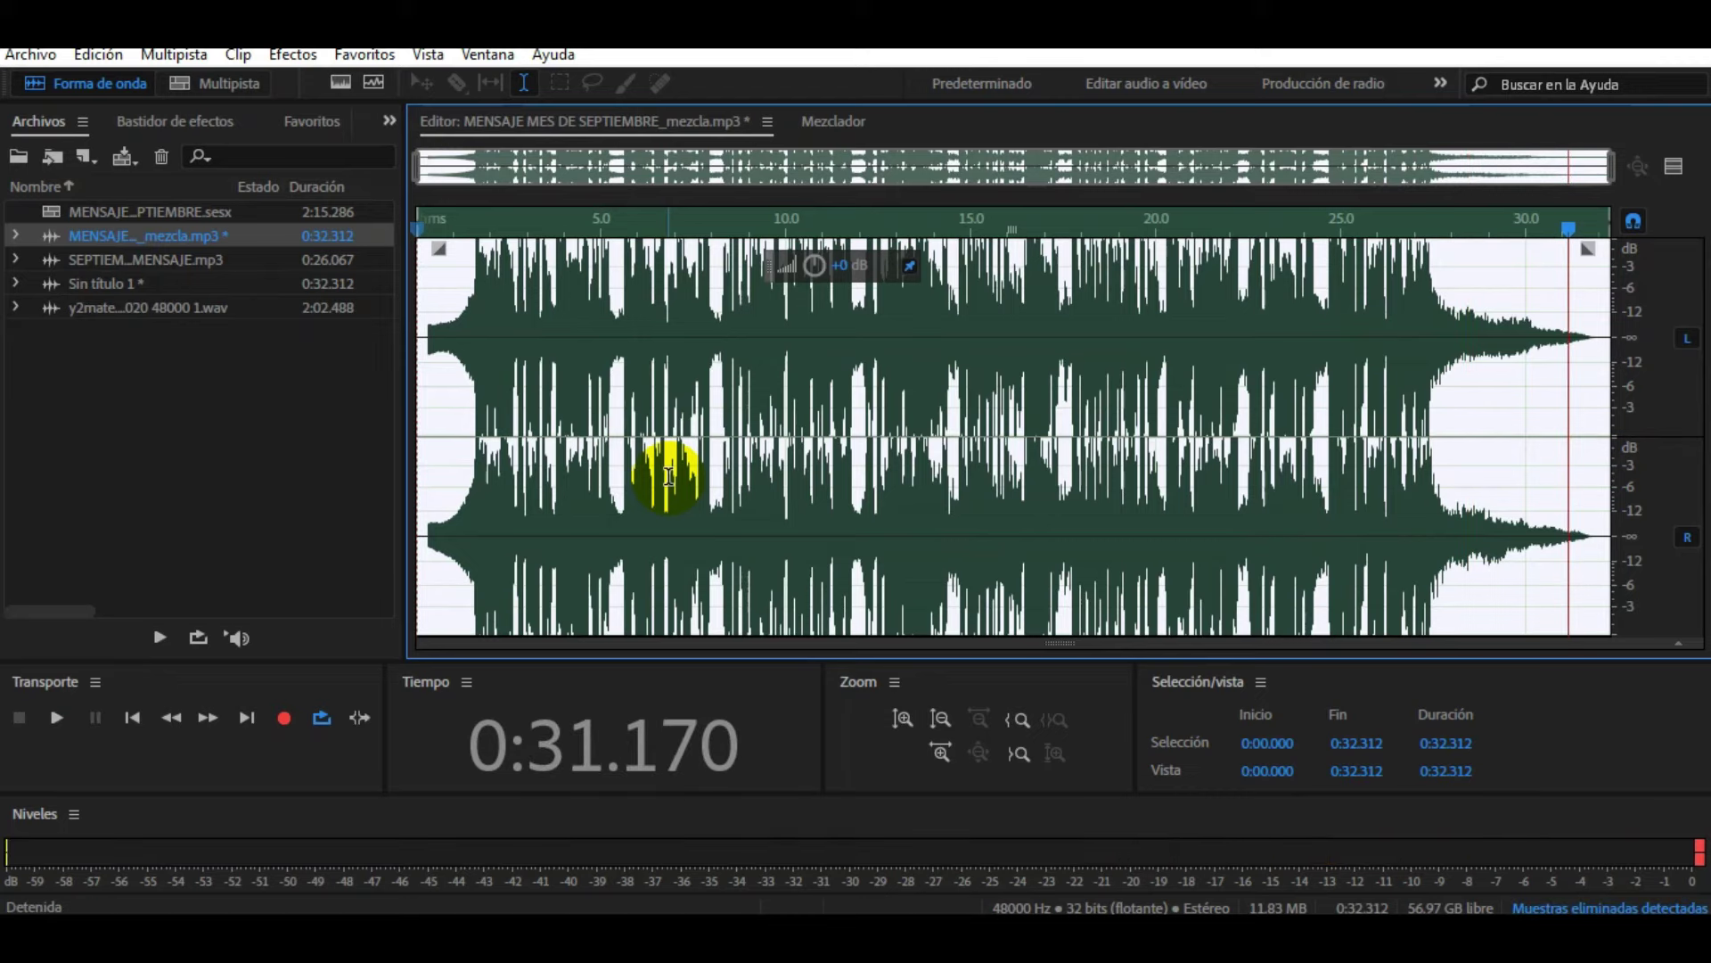
{"action": "mouse_move", "coordinate": [1134, 944]}
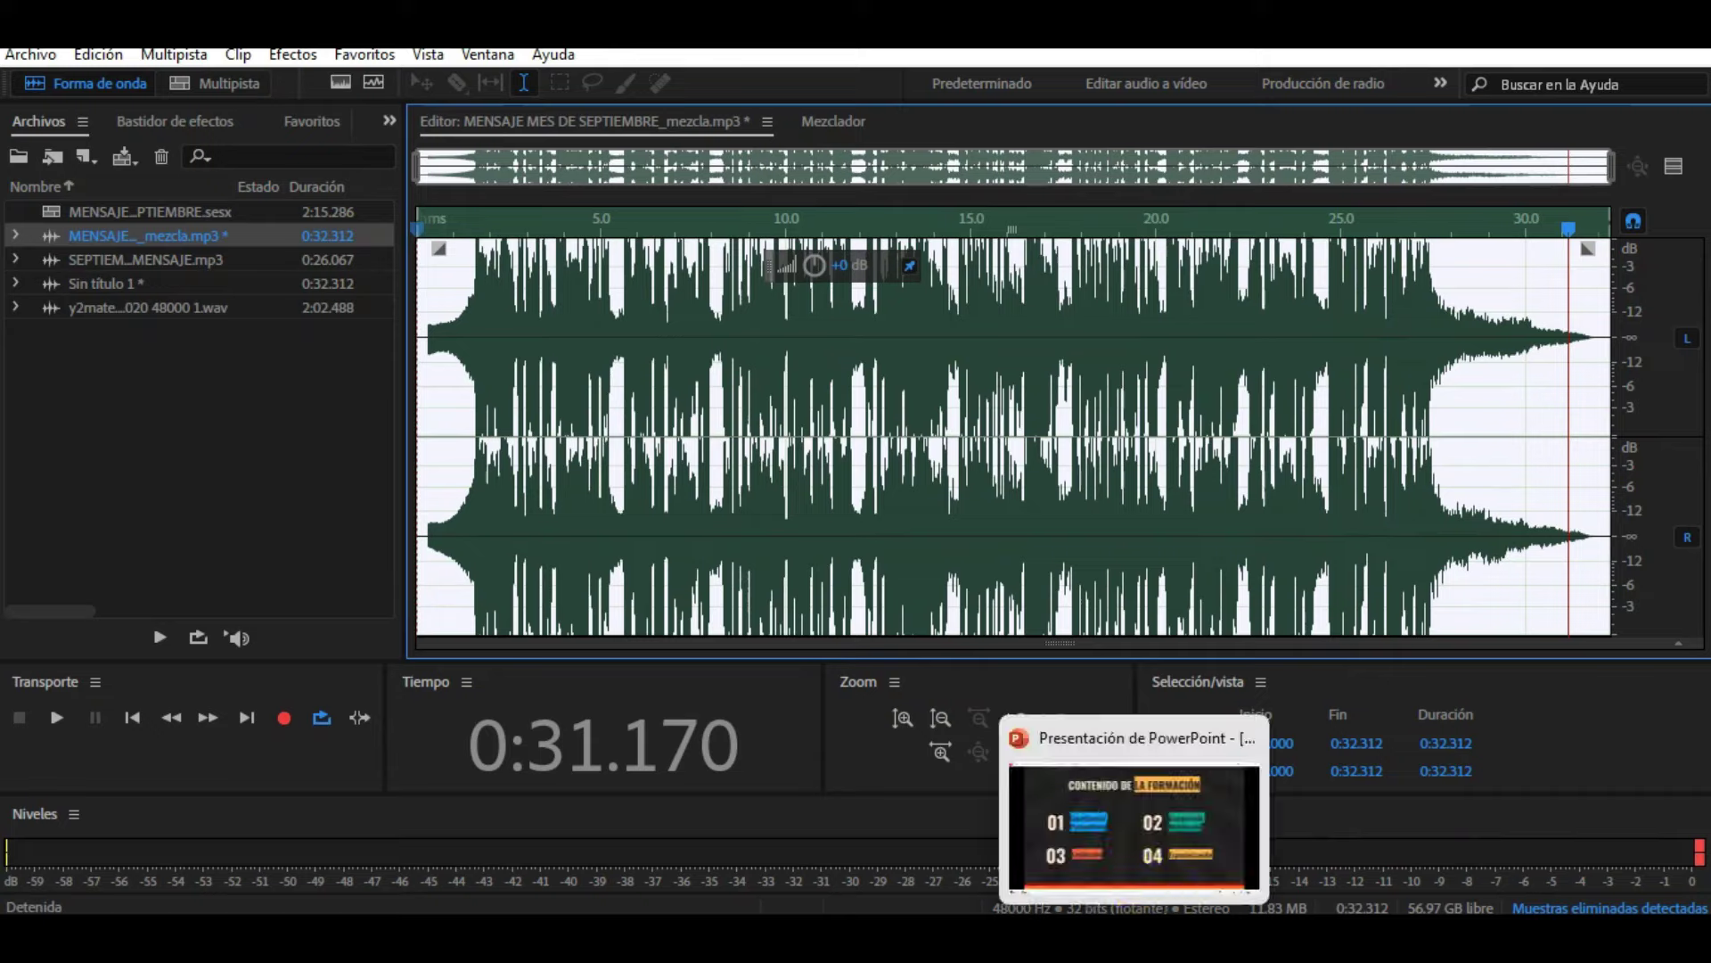
{"action": "left_click", "coordinate": [1158, 864]}
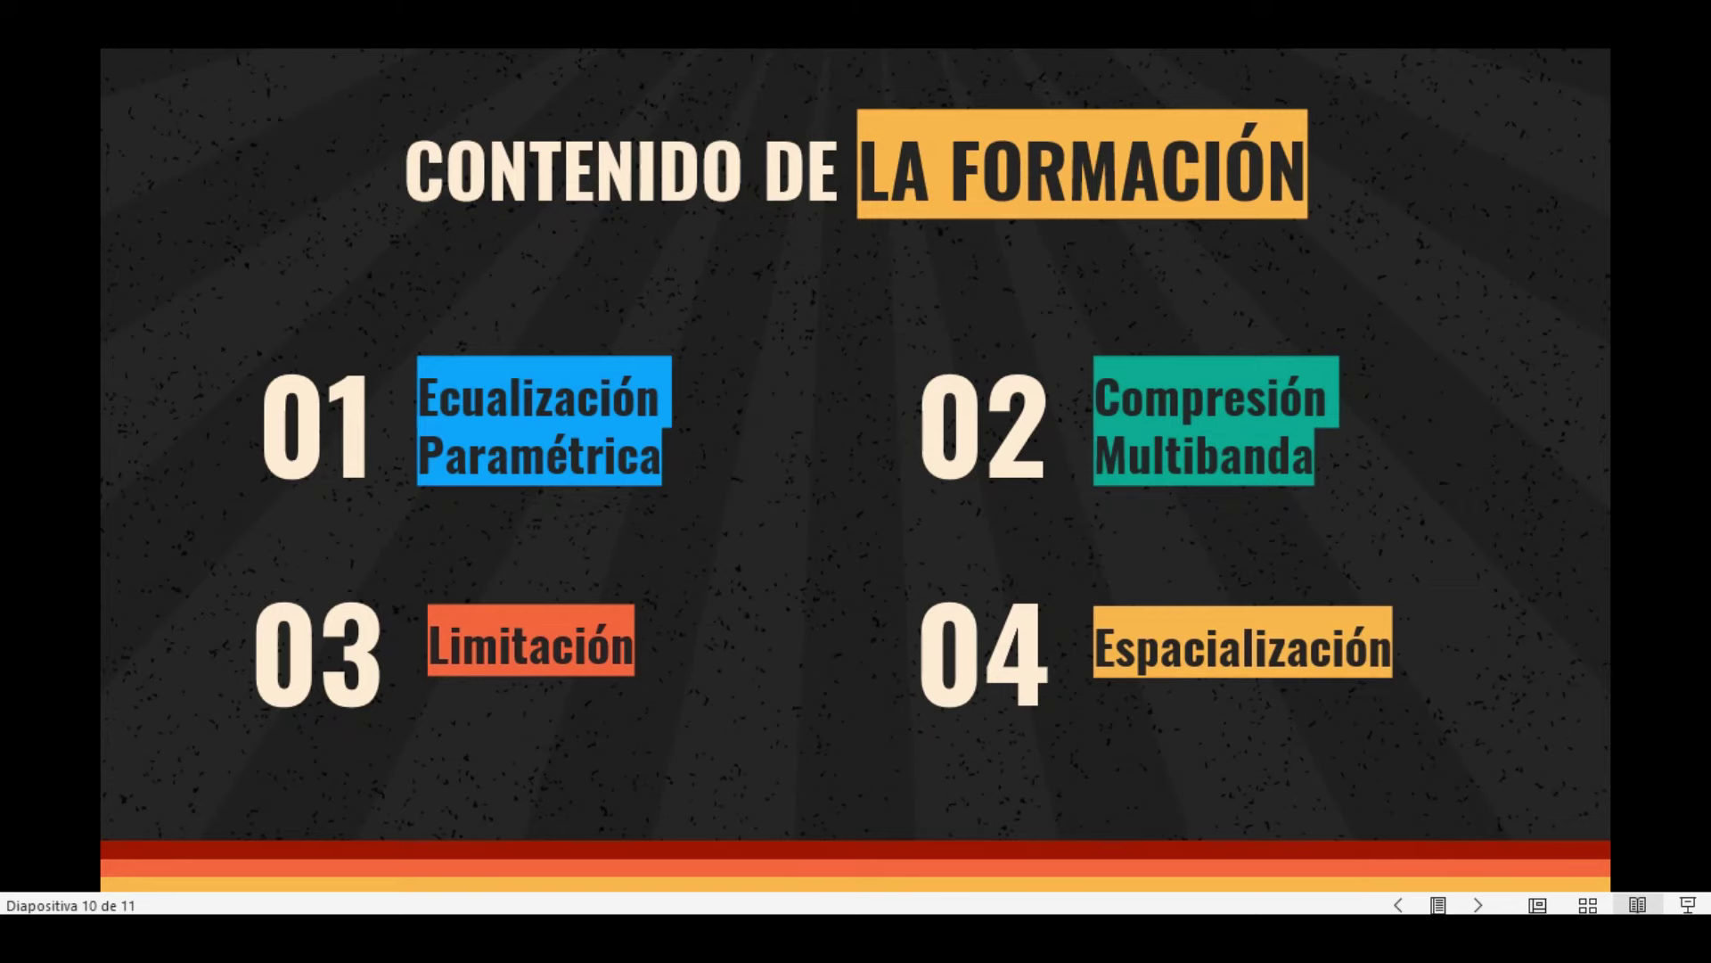
Switch back to Adobe Audition and play the unprocessed "Sin título 1" recording for comparison.
{"action": "left_click", "coordinate": [1248, 816]}
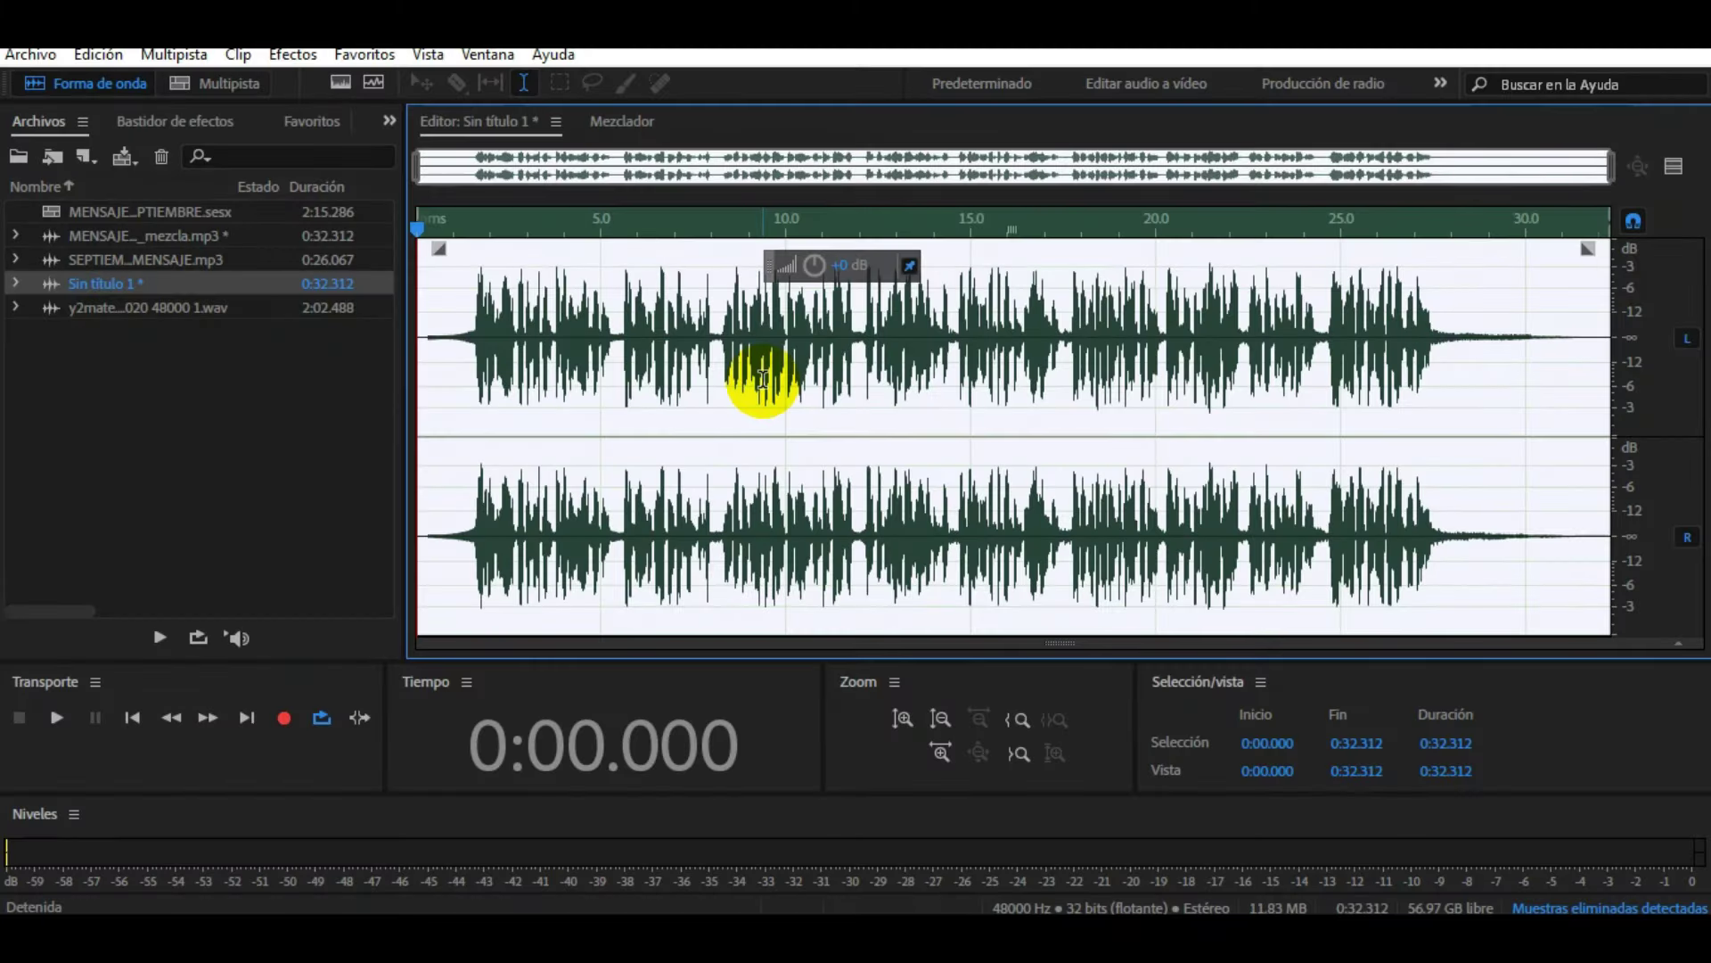
{"action": "key", "text": "space"}
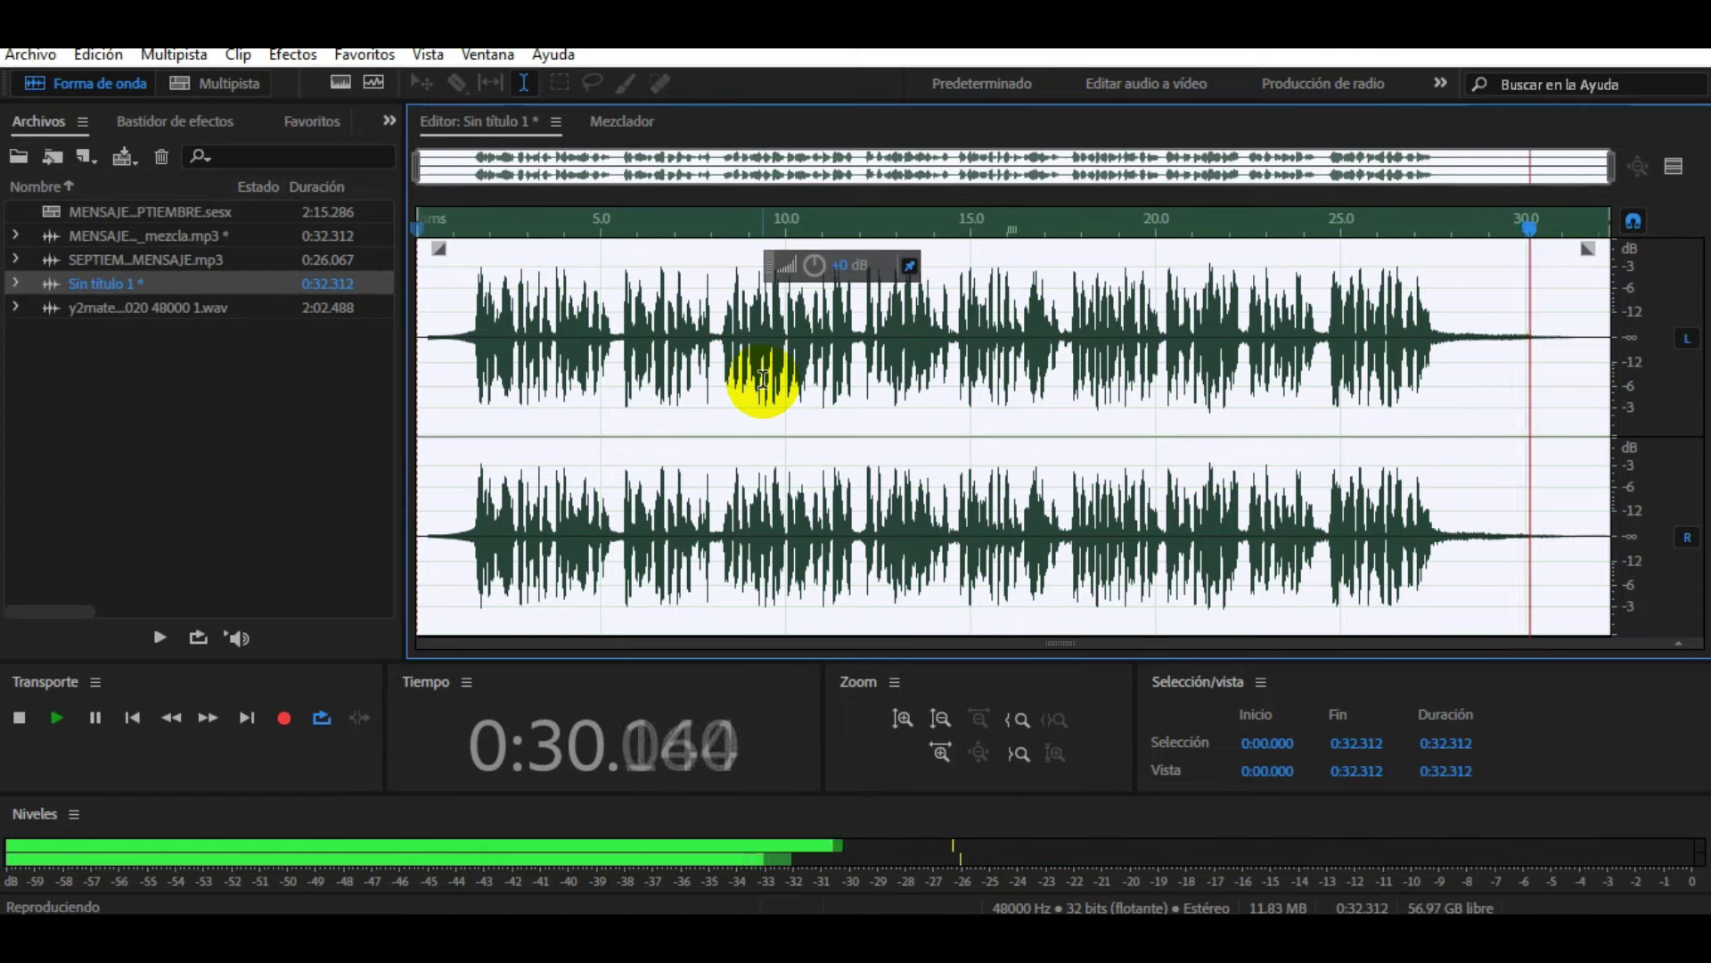
{"action": "key", "text": "space"}
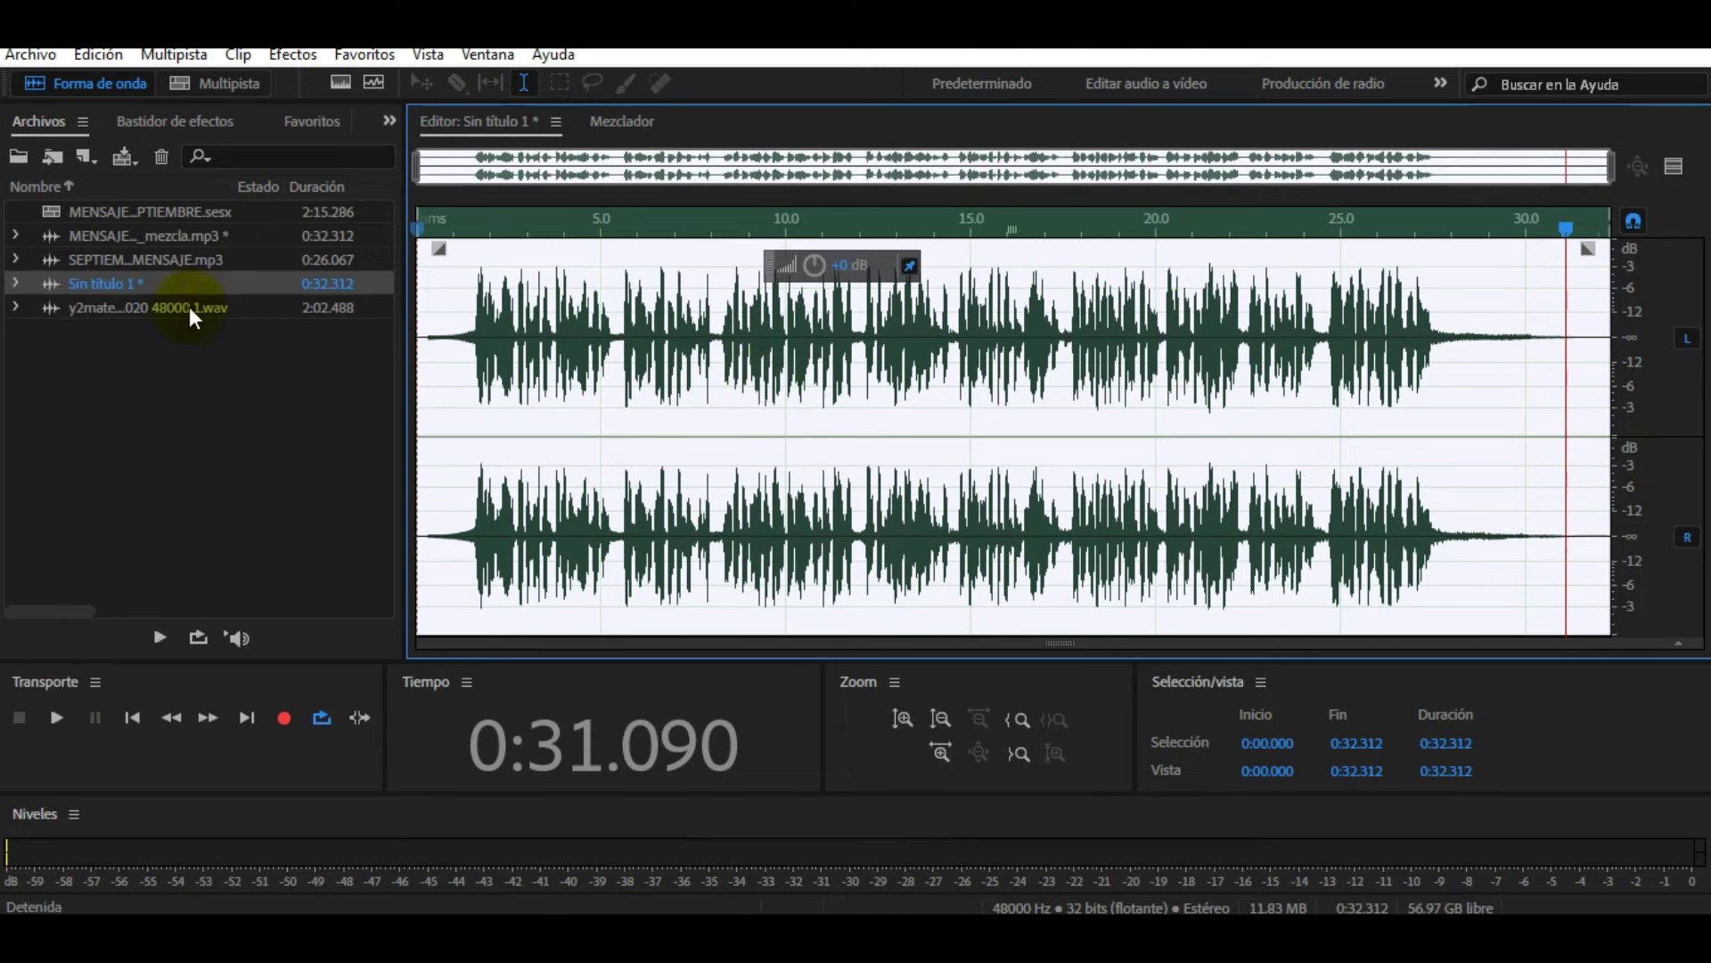
Open the processed mezcla.mp3 file, select its whole waveform, and play it through for comparison.
{"action": "double_click", "coordinate": [201, 234]}
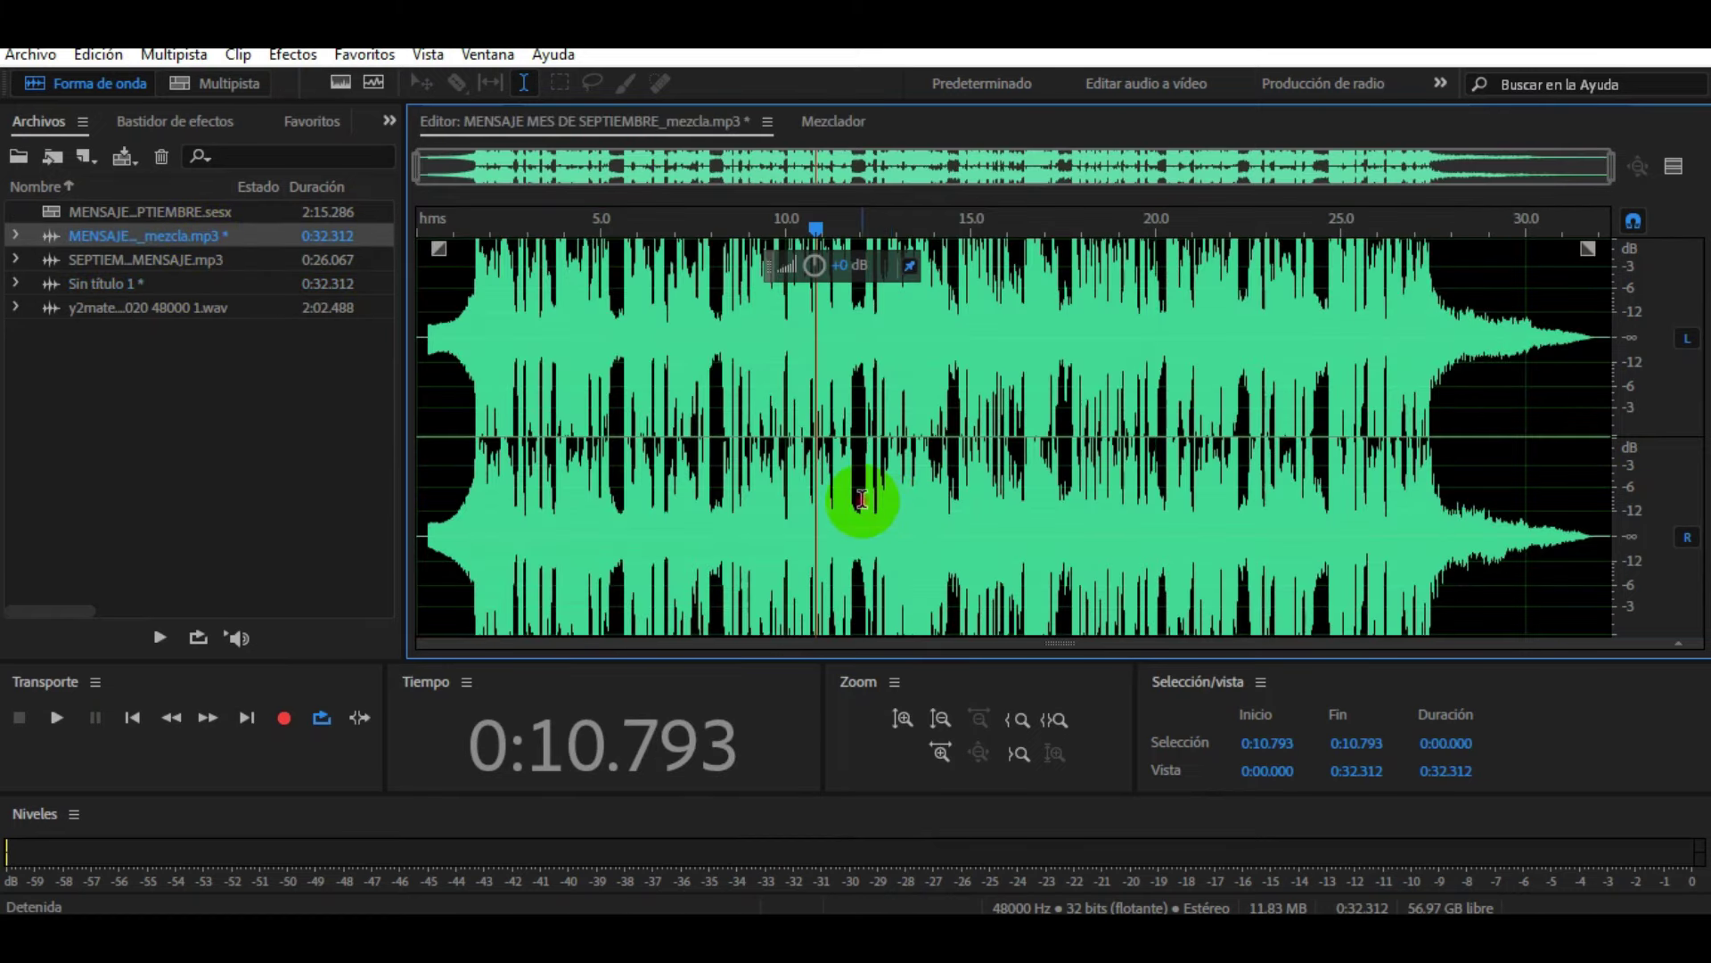
{"action": "double_click", "coordinate": [862, 500]}
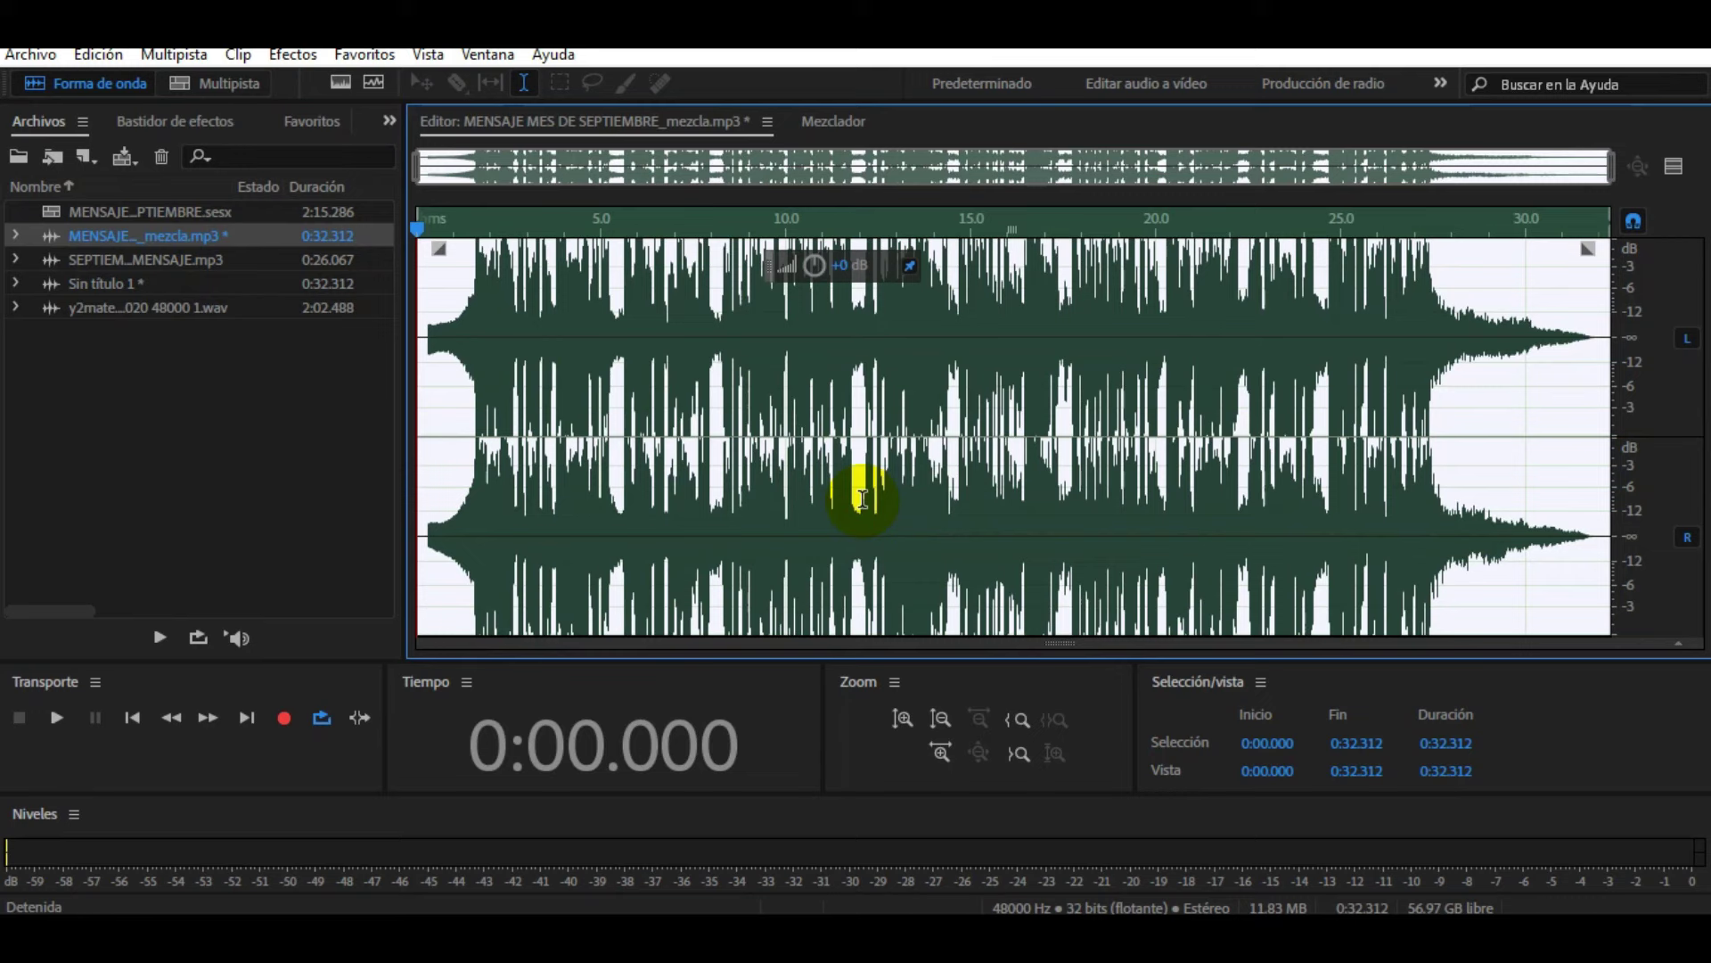
{"action": "key", "text": "space"}
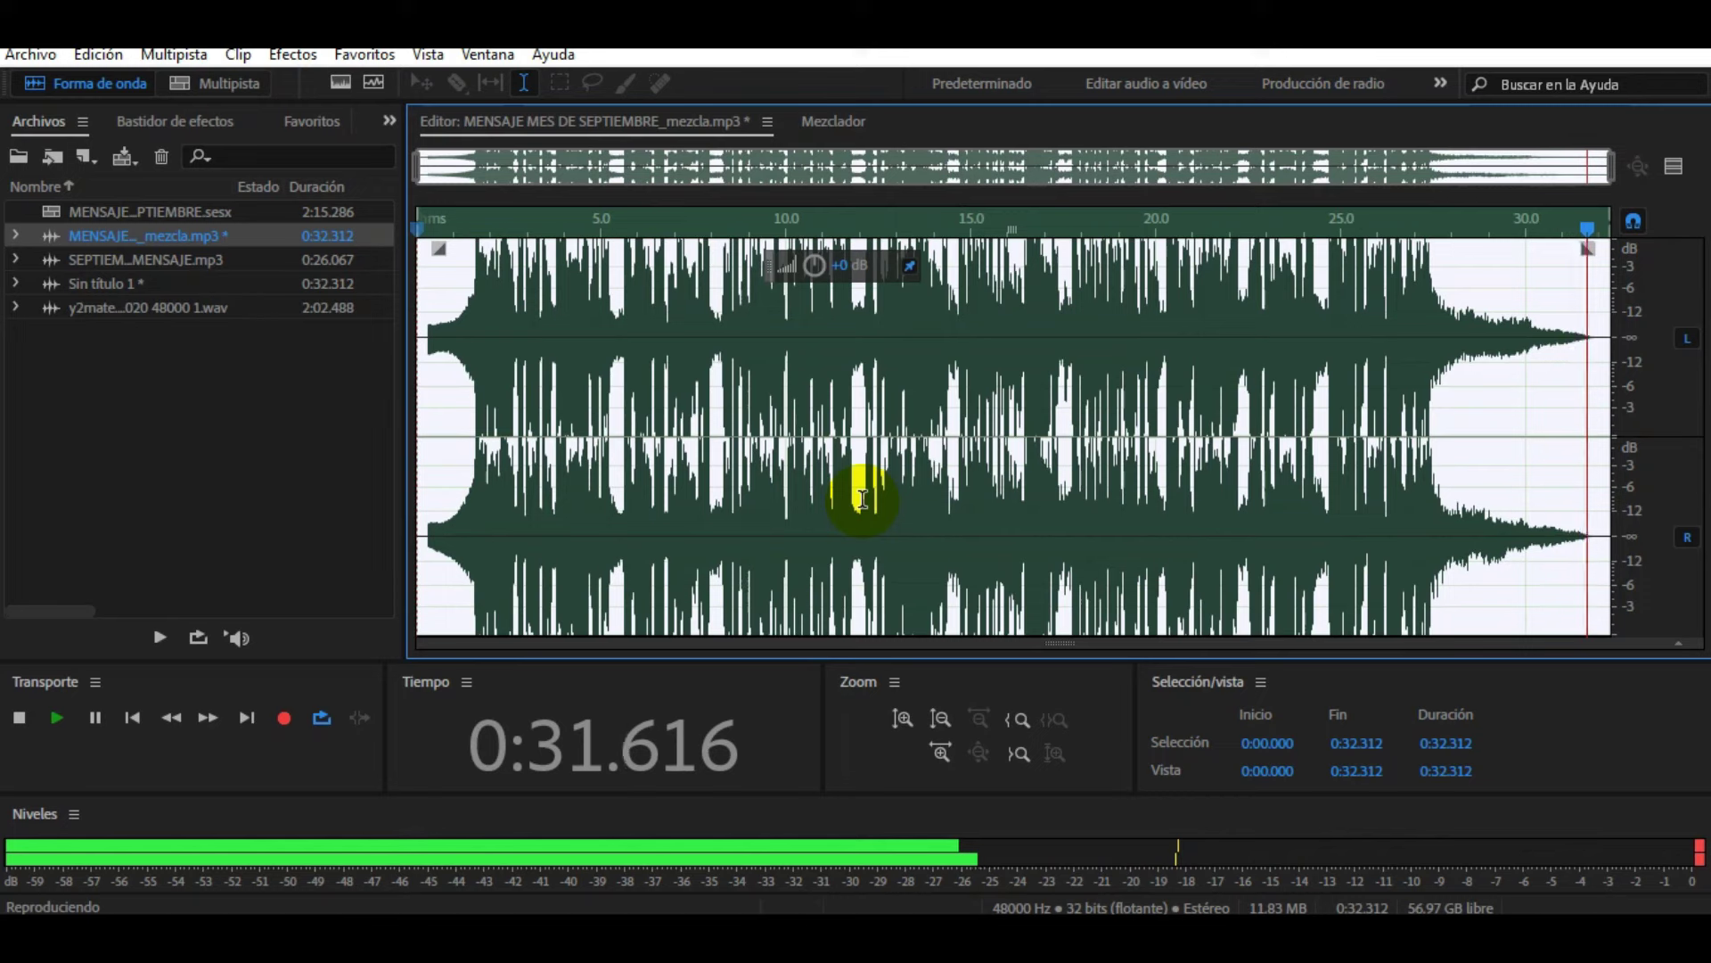
{"action": "key", "text": "space"}
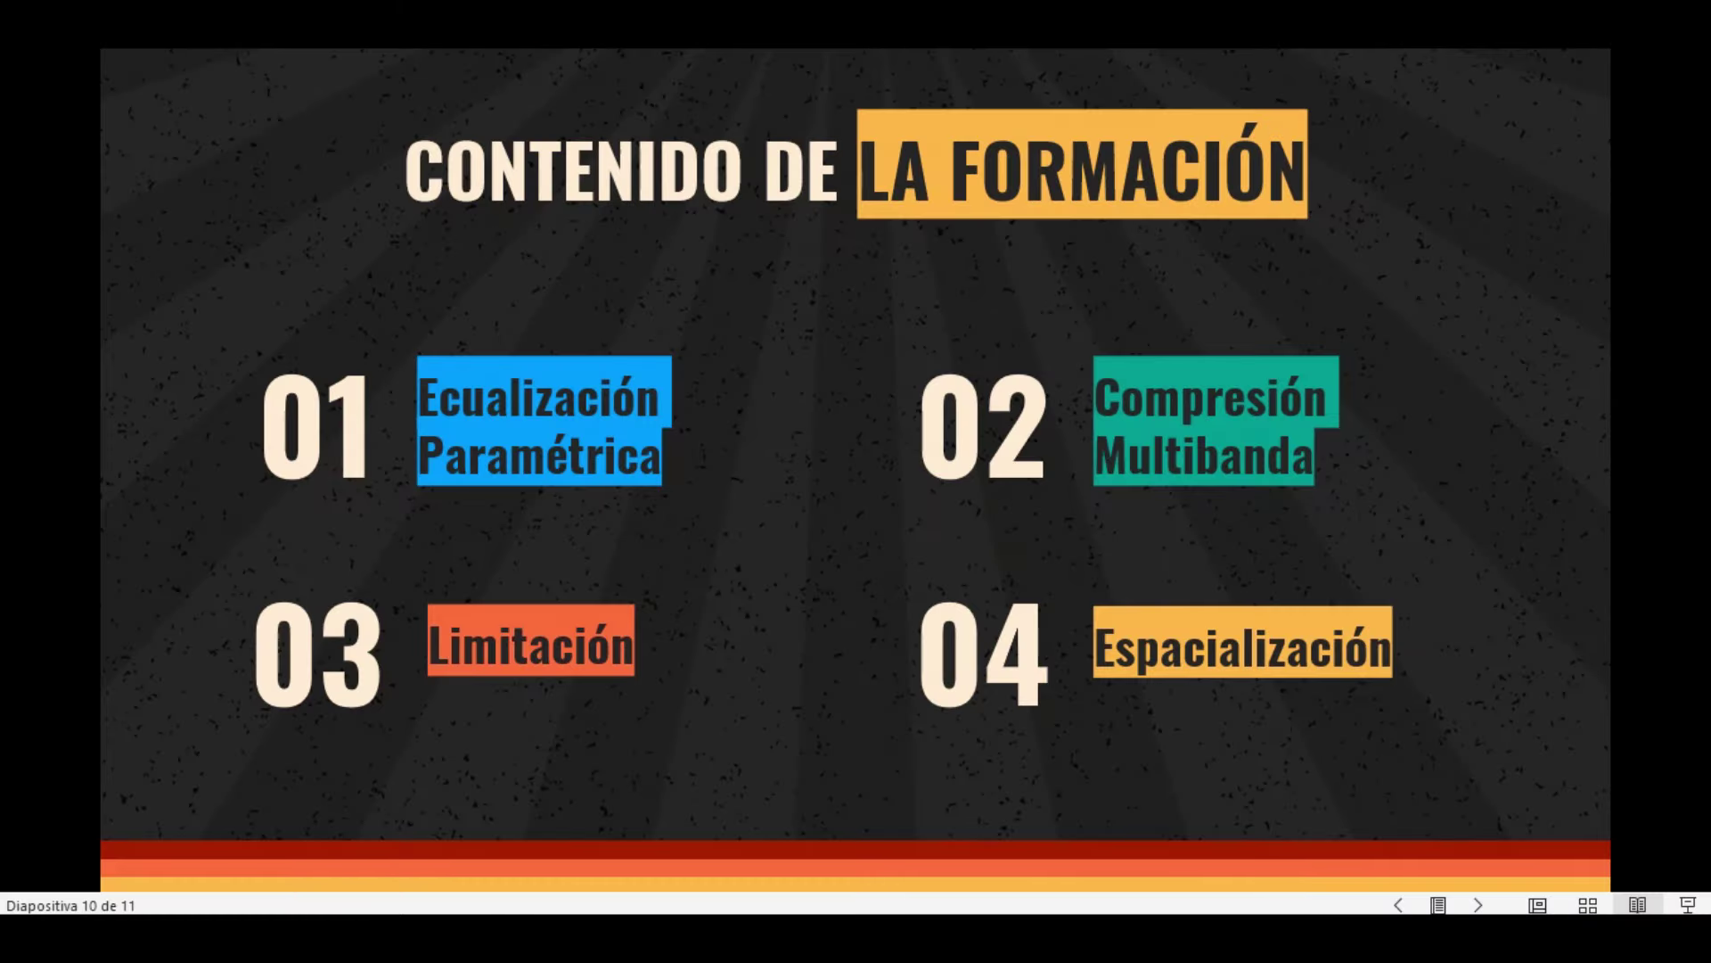